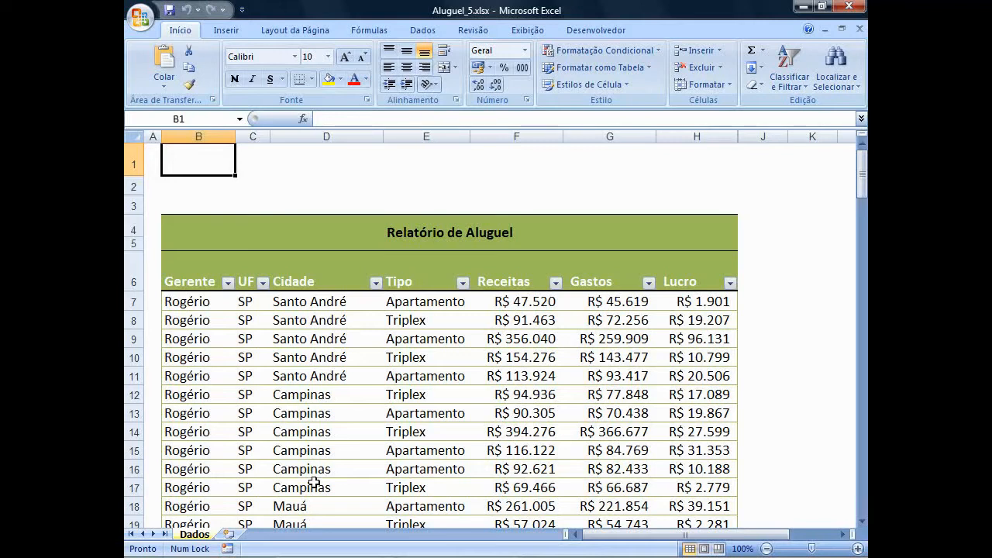
- Create a pivot table from TabelaGeral on a new worksheet, with Gerente as row labels and Lucro summed as values
click(232, 31)
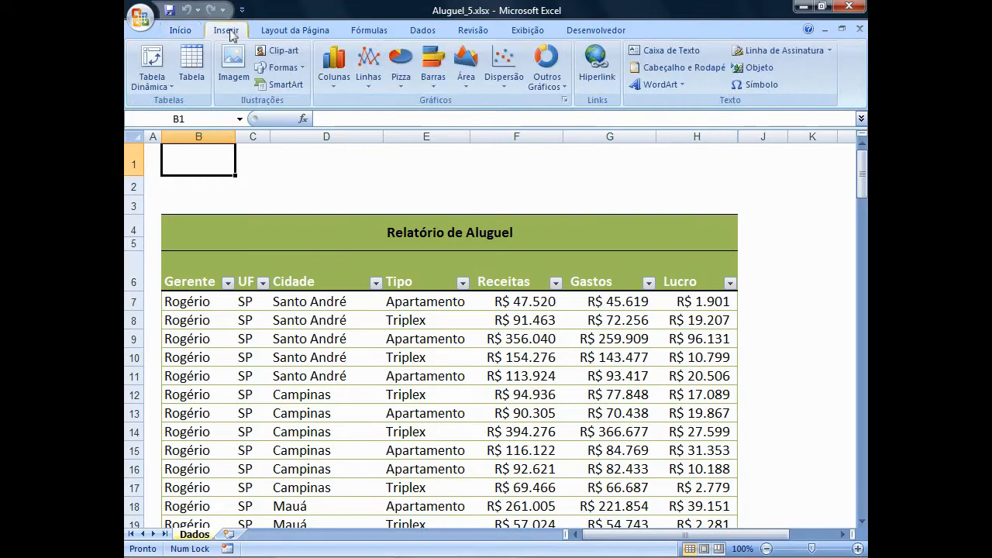
click(147, 63)
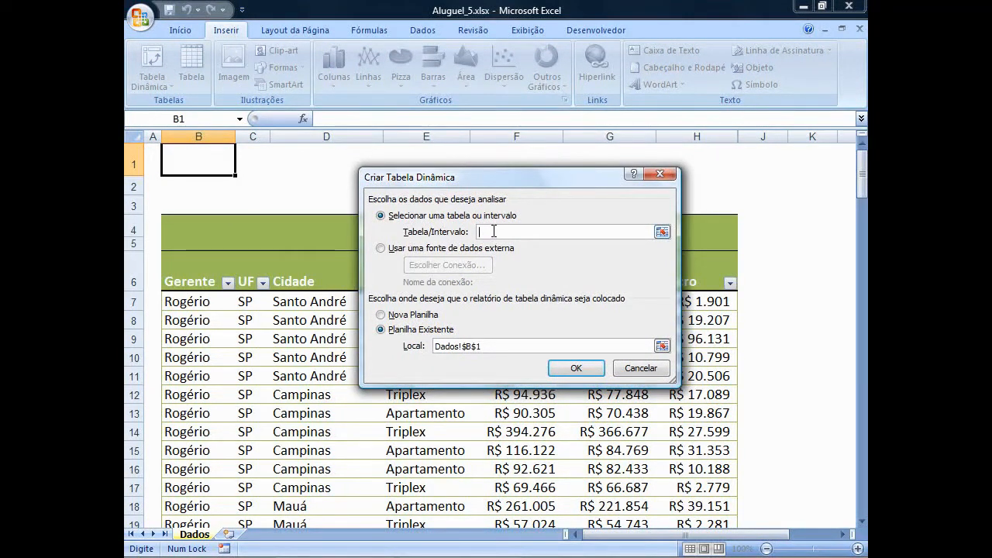
text(TabelaGeral)
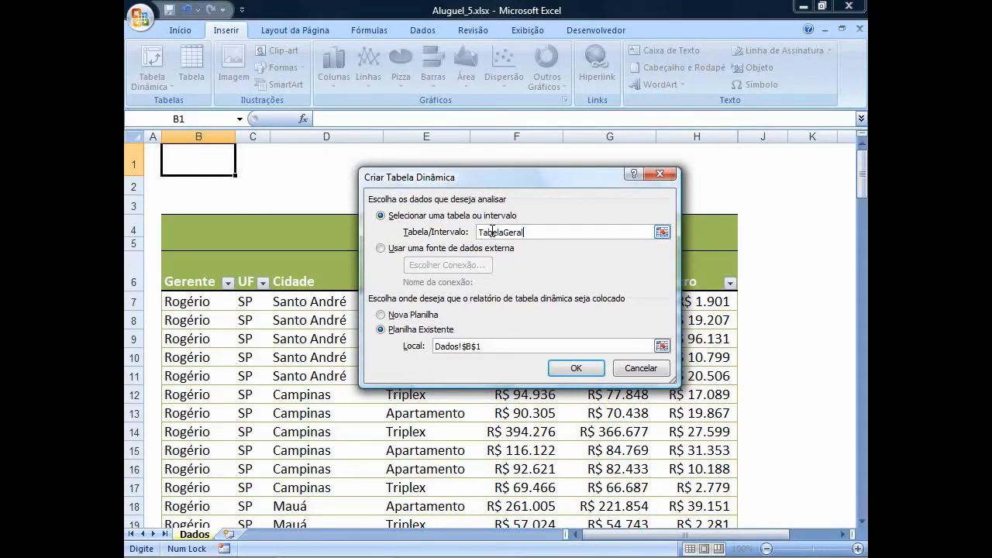
click(381, 316)
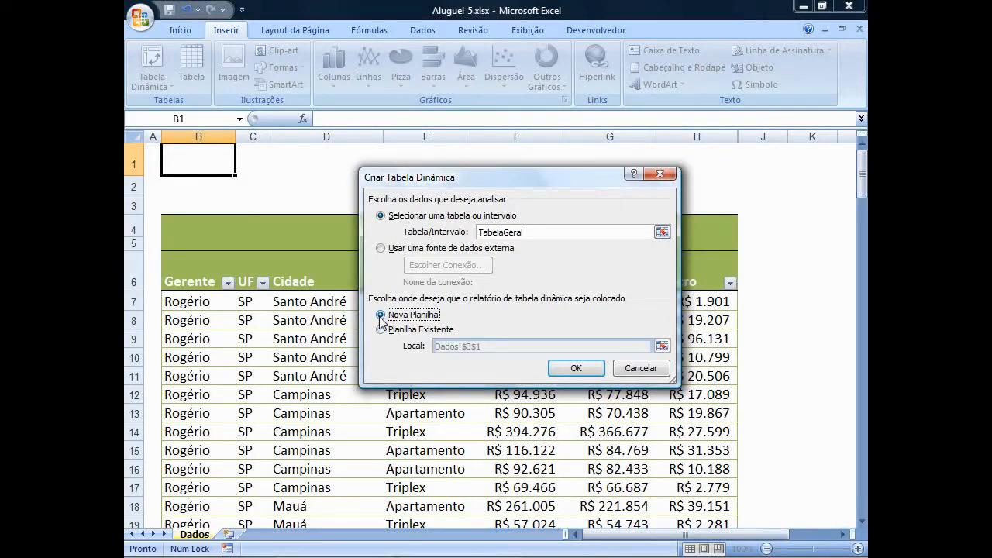
click(593, 371)
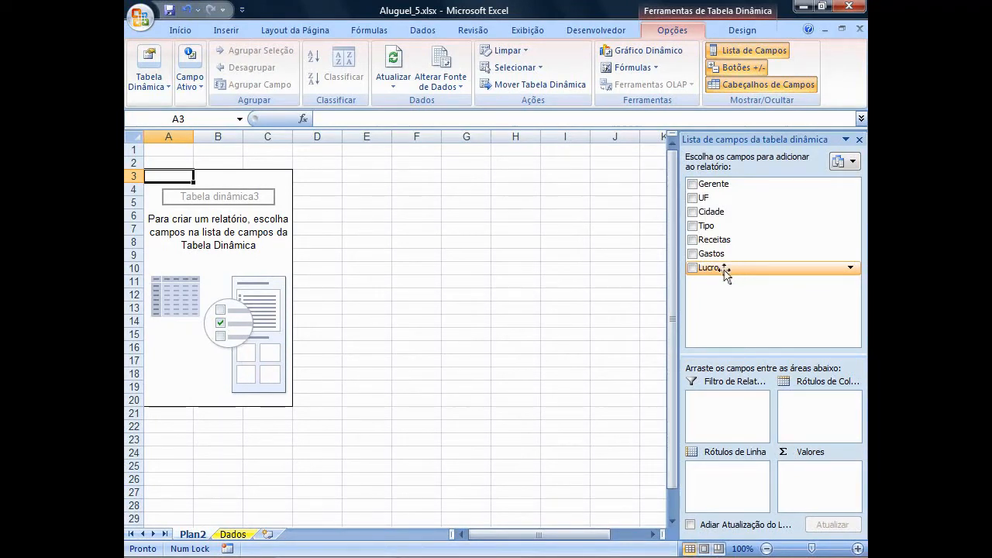
click(694, 186)
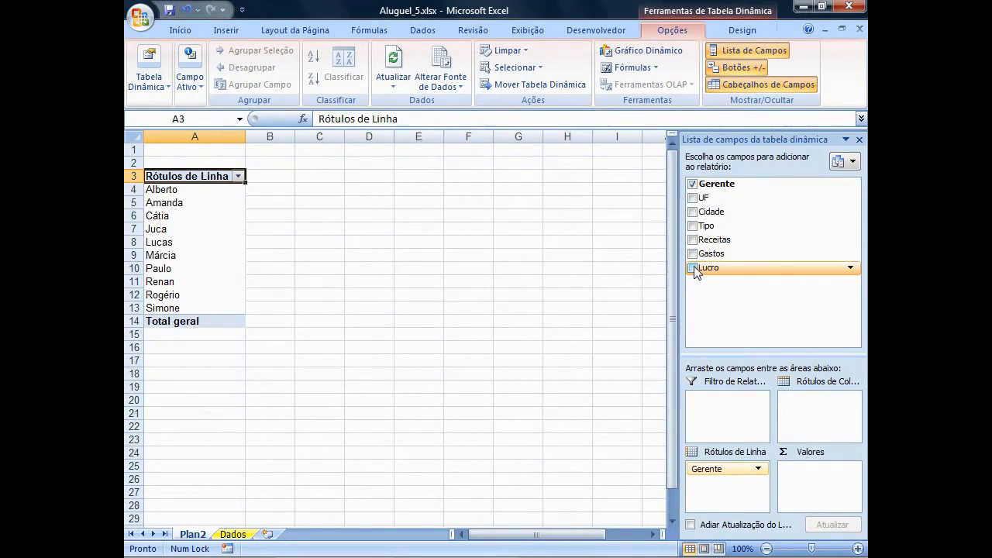
click(693, 268)
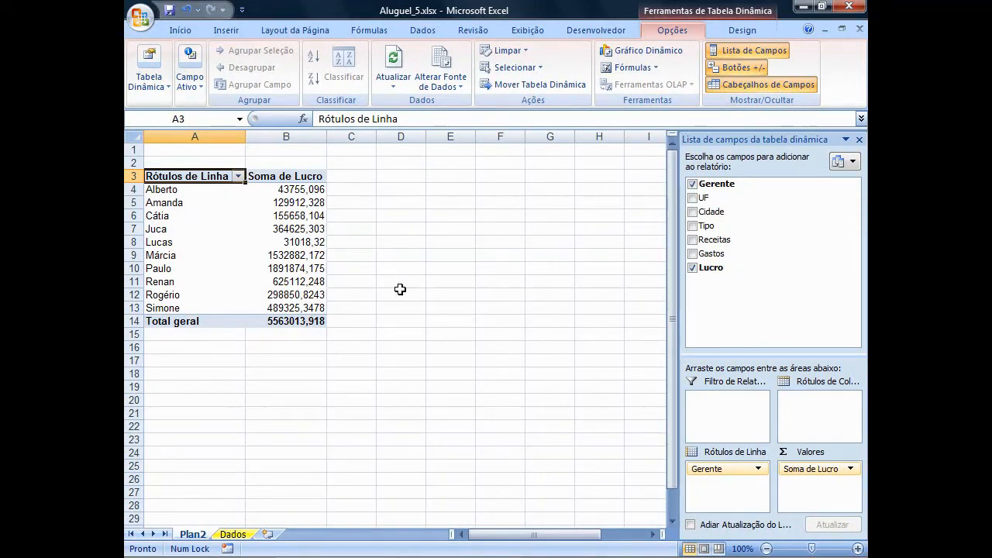
- Format the pivot table's summed Lucro value field as Moeda with the R$ symbol and 0 decimal places
mouse_move(284, 186)
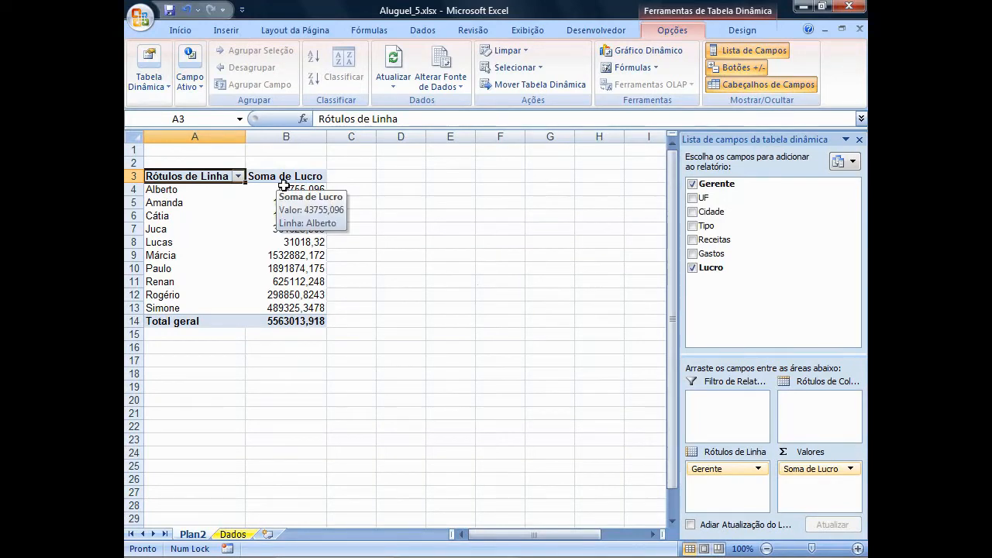
drag(284, 186, 282, 317)
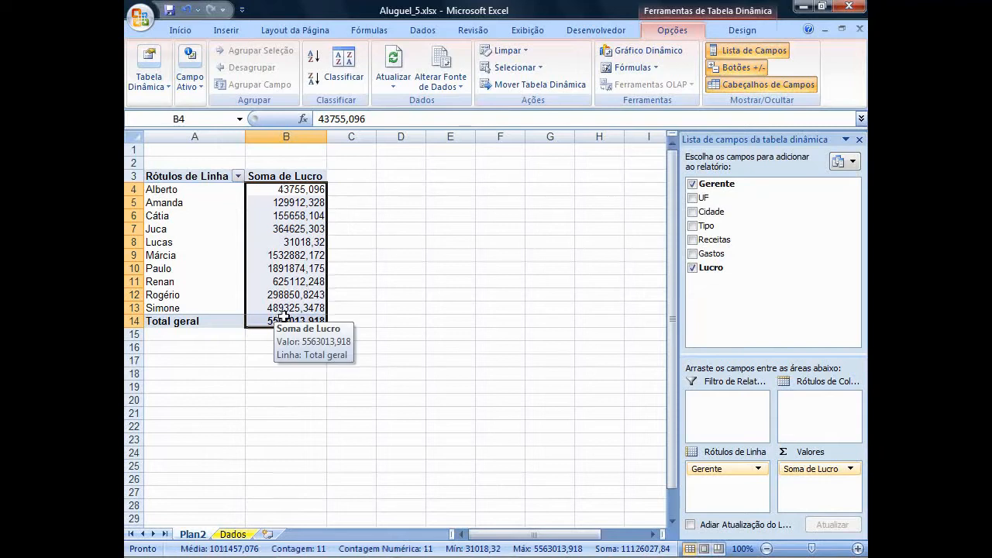
mouse_move(276, 283)
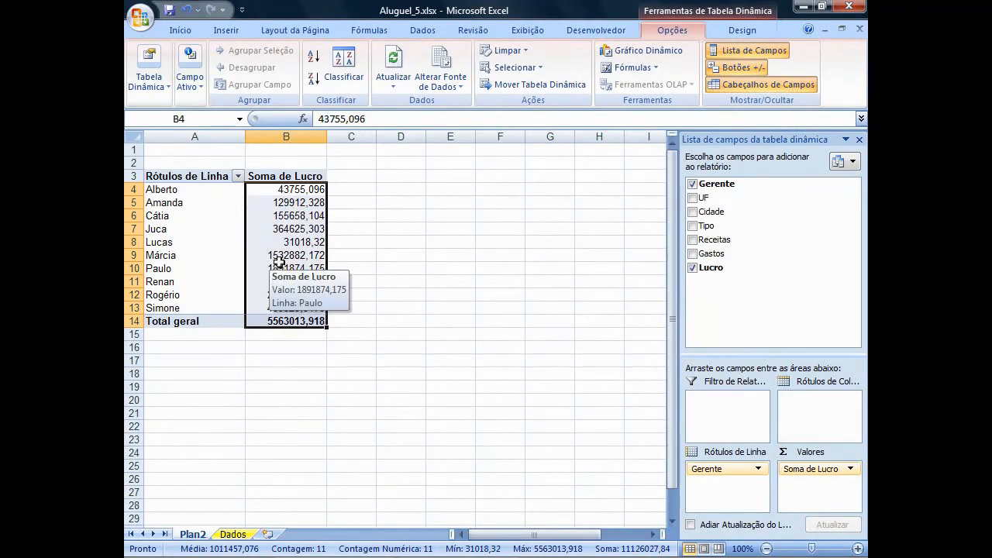
right_click(279, 262)
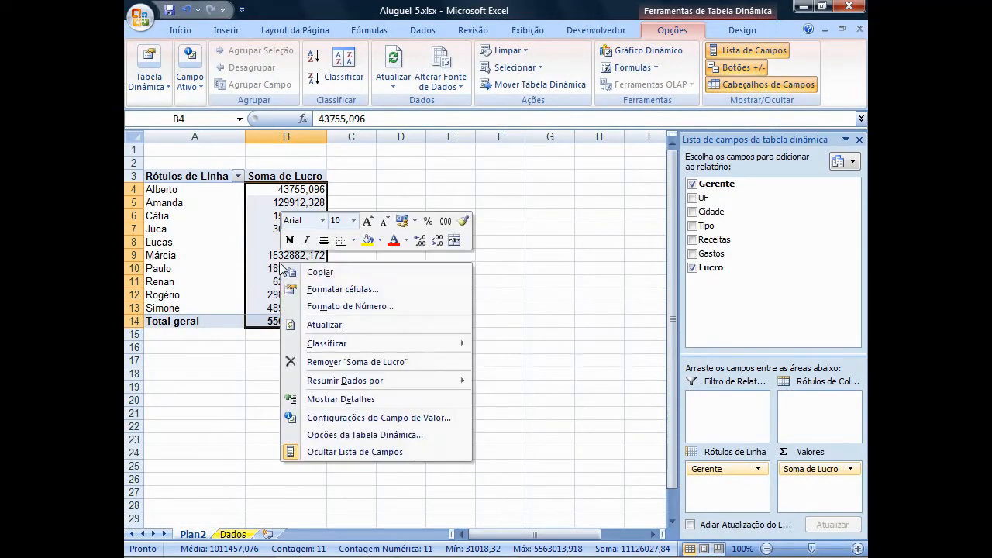
click(334, 419)
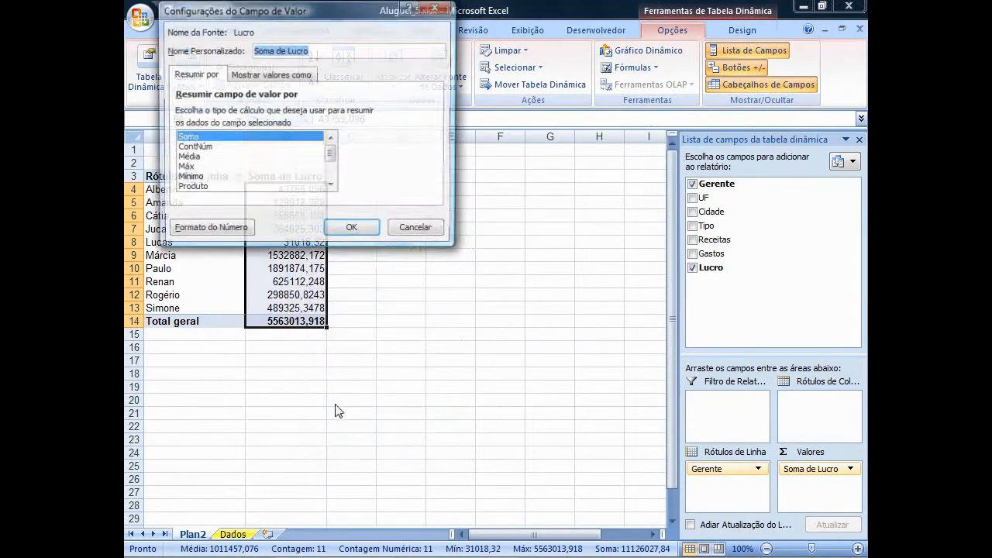
click(243, 233)
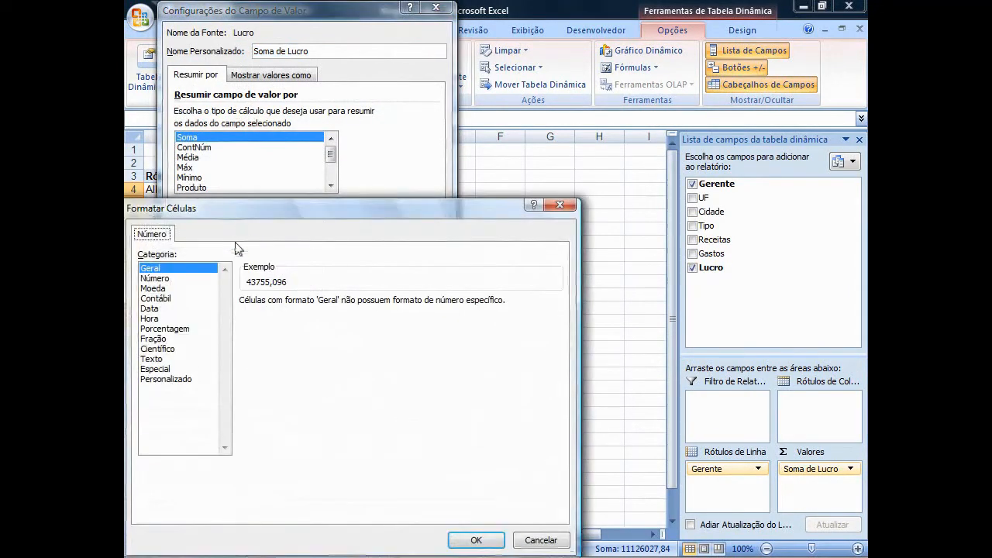
click(154, 288)
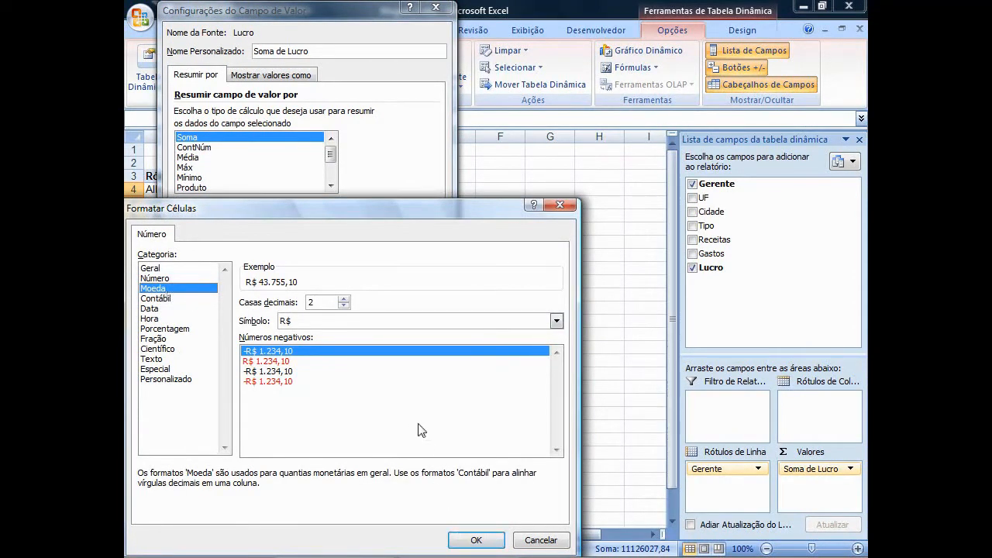
click(343, 305)
click(345, 306)
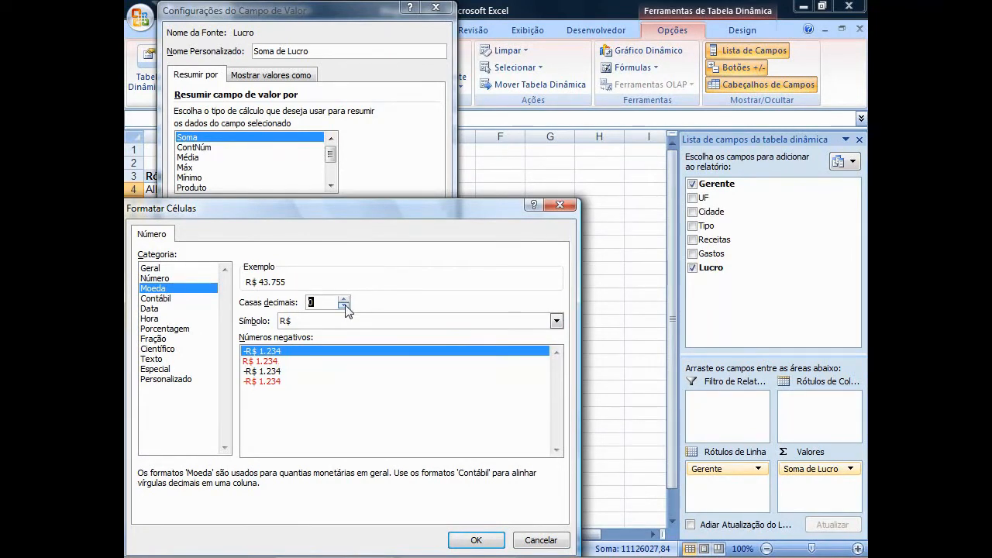
click(456, 539)
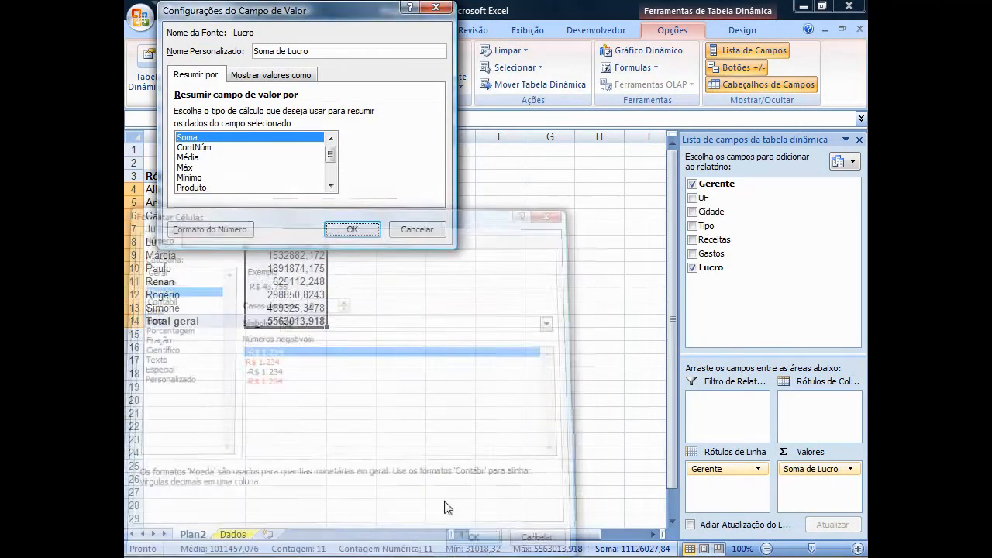
click(352, 231)
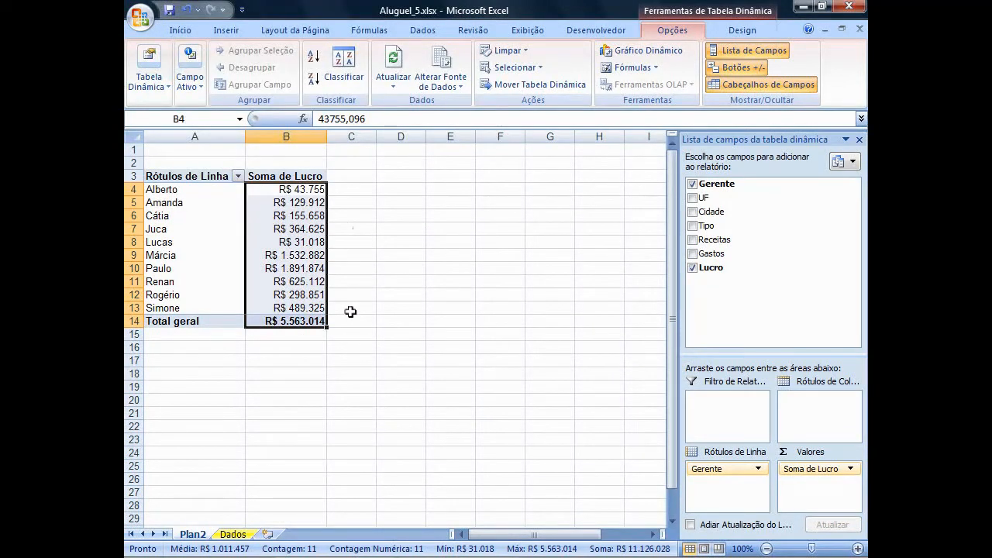
- Sort the managers in the pivot table by summed Lucro from largest to smallest
click(288, 190)
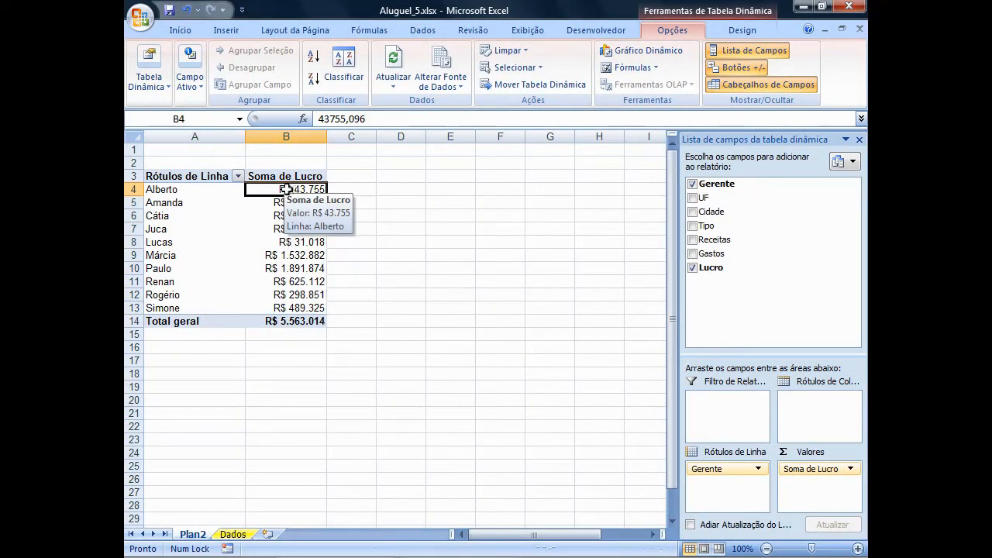
drag(285, 189, 289, 307)
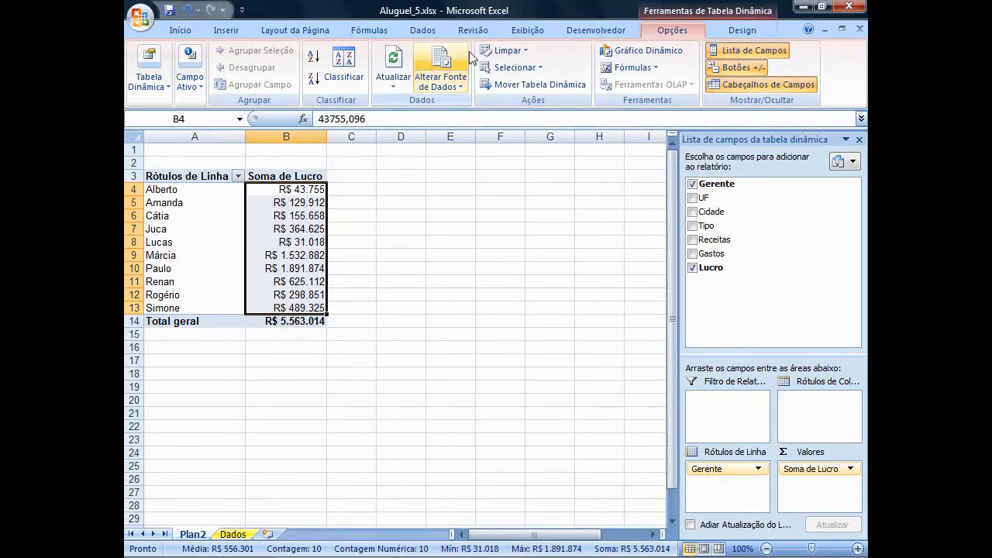
click(344, 62)
click(440, 247)
click(522, 349)
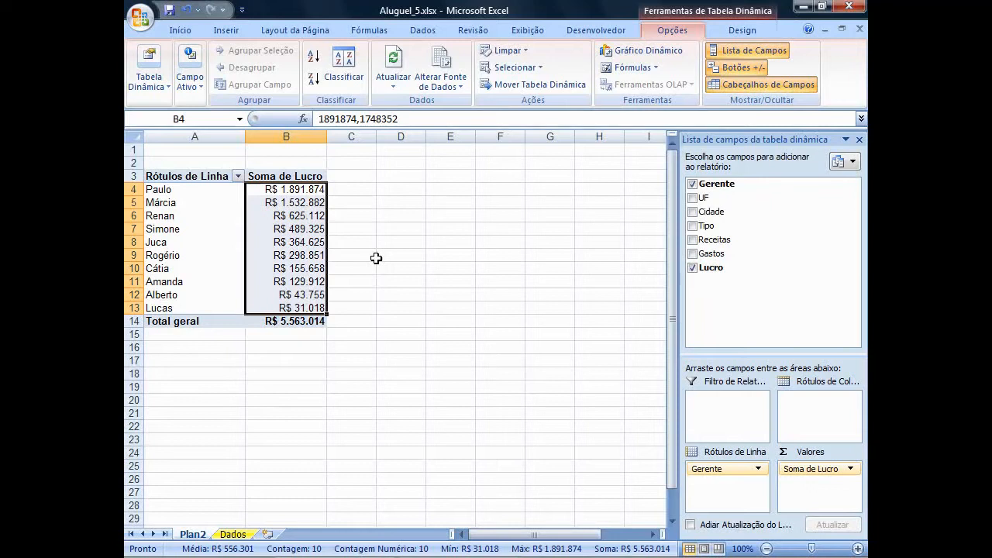
- Add UF to the pivot table's row labels and remove Gerente to summarize profit by state
click(700, 200)
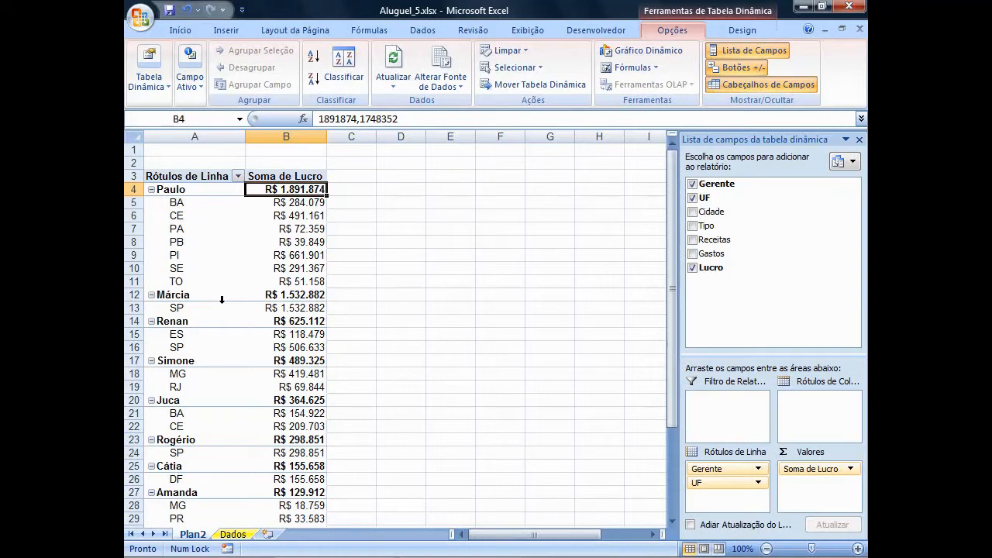
click(692, 184)
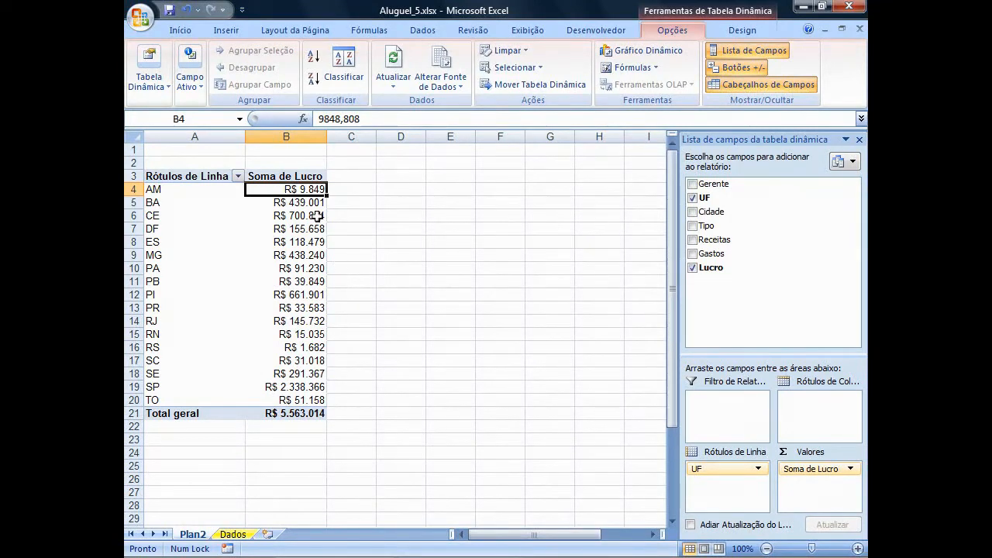
mouse_move(301, 189)
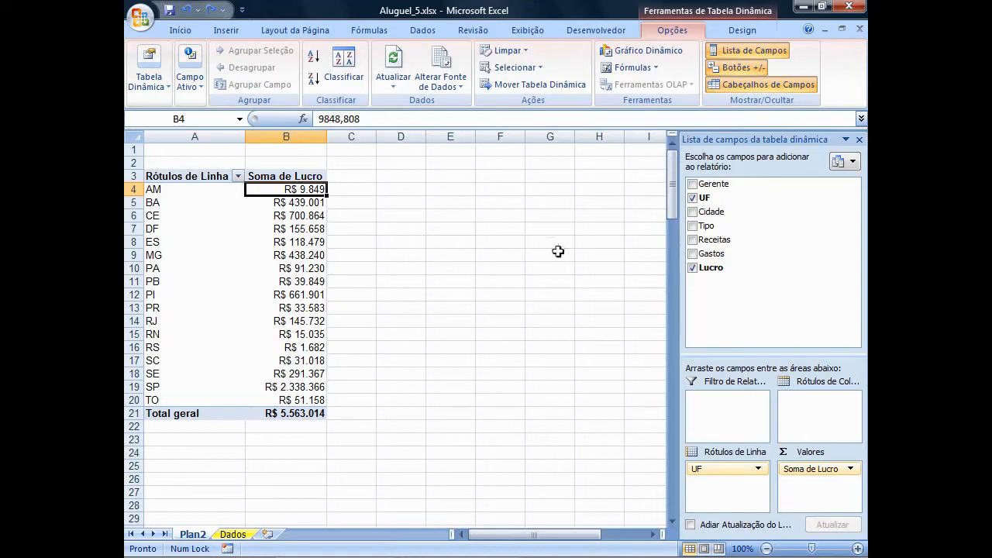
- Rebuild the row labels with Gerente, UF, Cidade and Tipo, with UF moved above Gerente
click(692, 198)
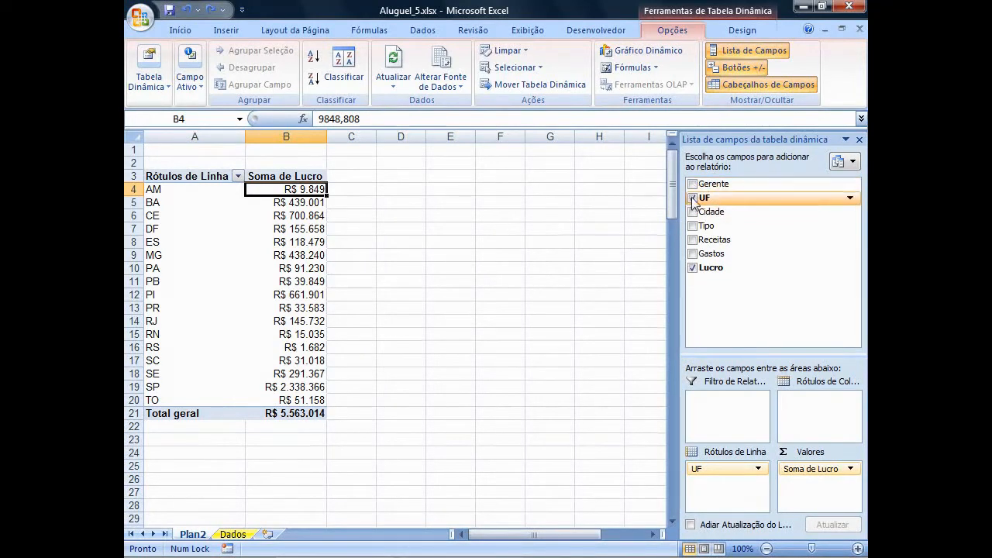
click(693, 185)
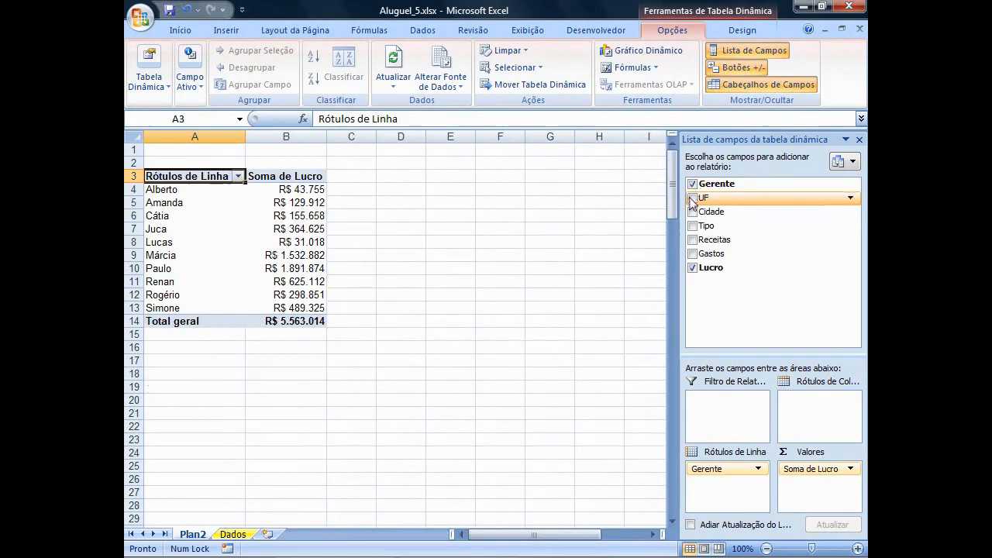
click(692, 198)
click(693, 211)
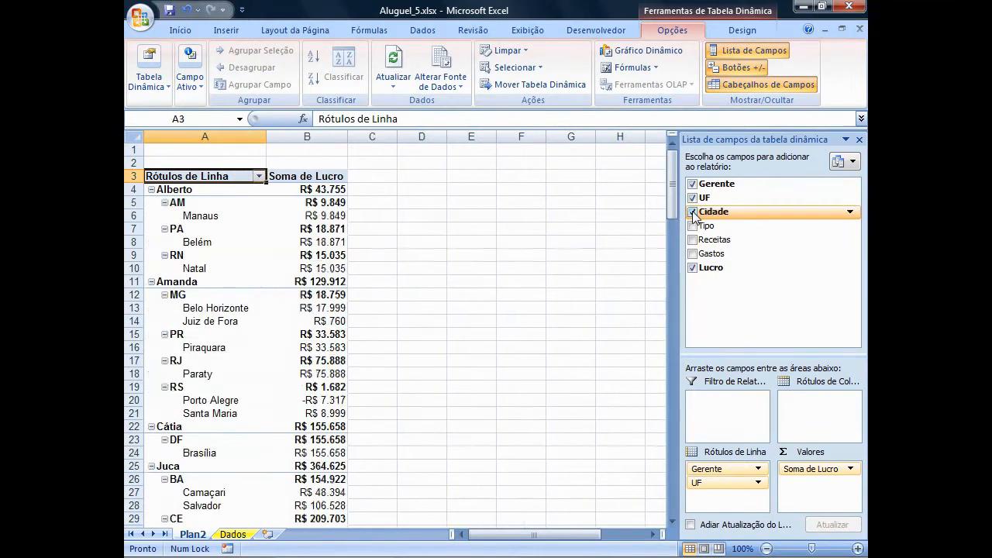
click(693, 226)
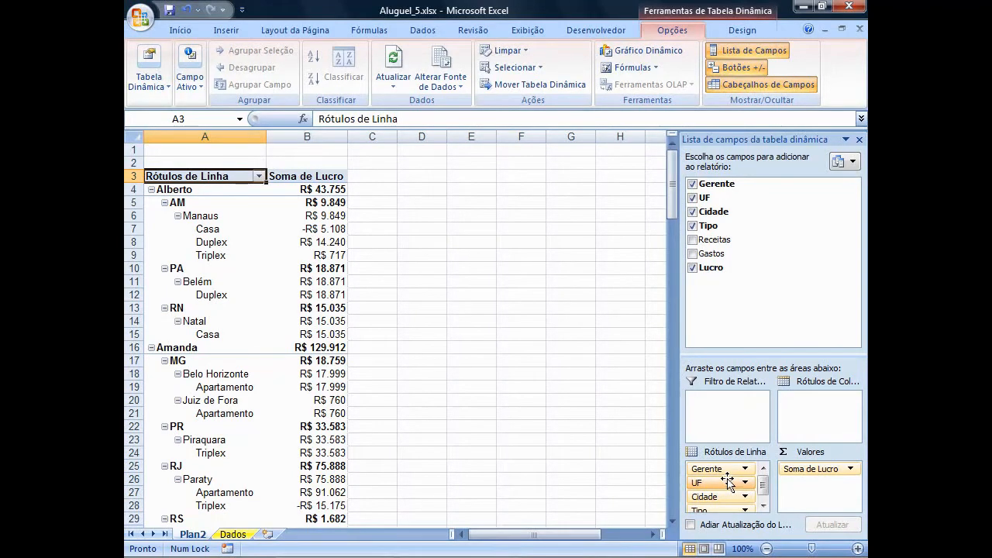
drag(727, 481, 702, 468)
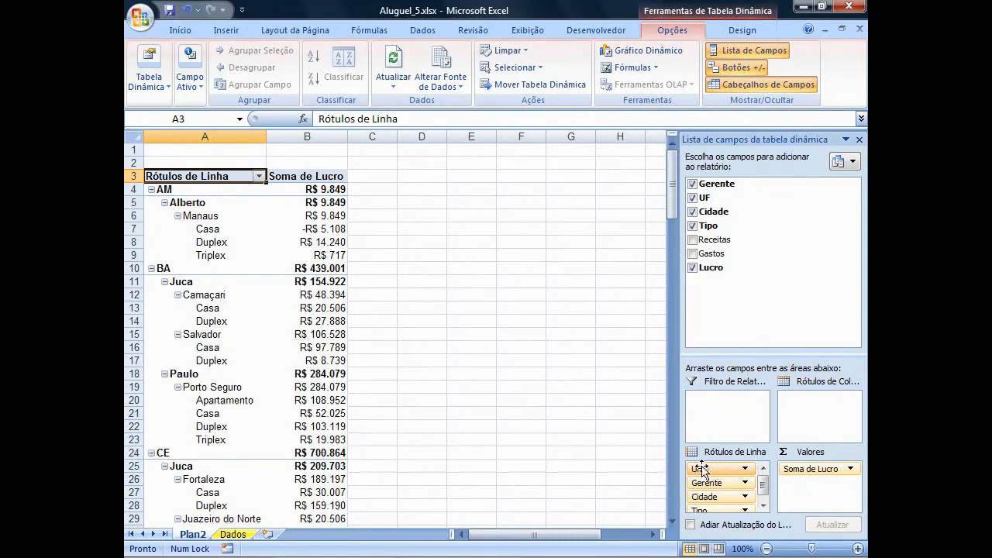
- Remove UF, Cidade and Tipo from the pivot table, keeping only Gerente as the row label
mouse_move(326, 405)
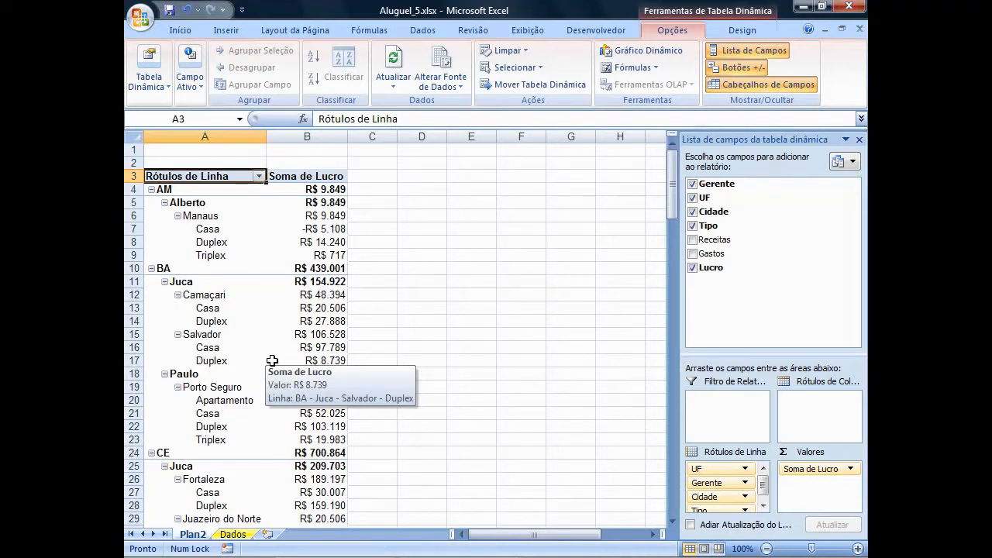
click(692, 198)
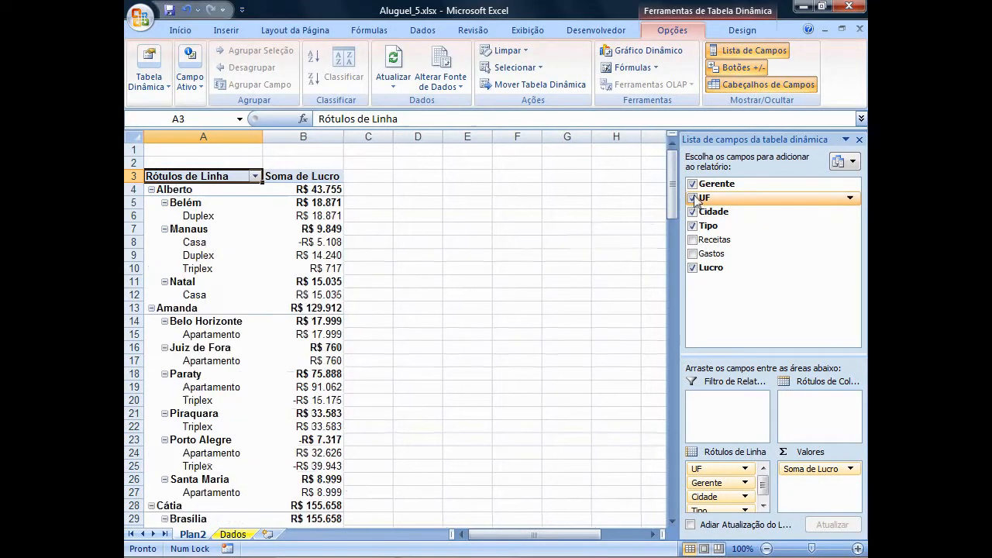
click(693, 211)
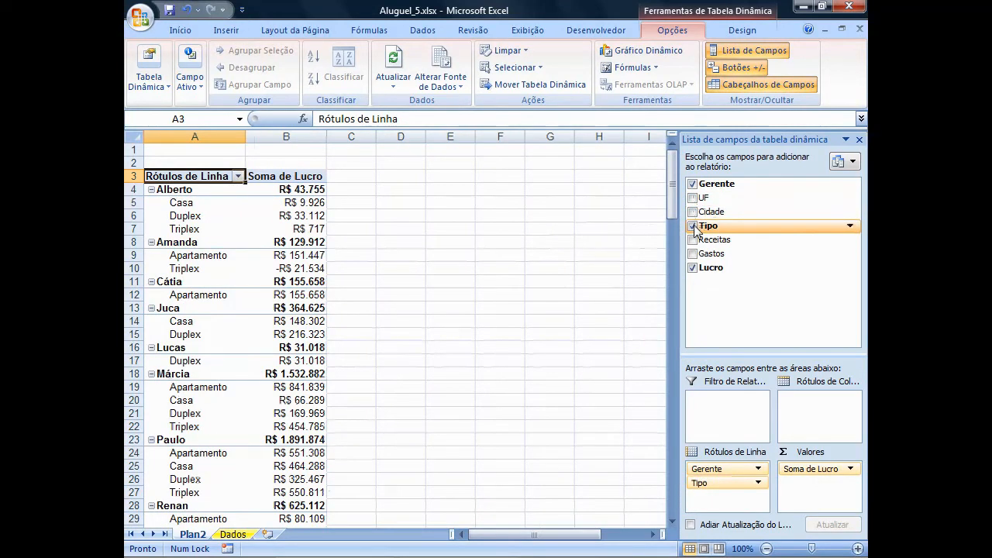
click(694, 226)
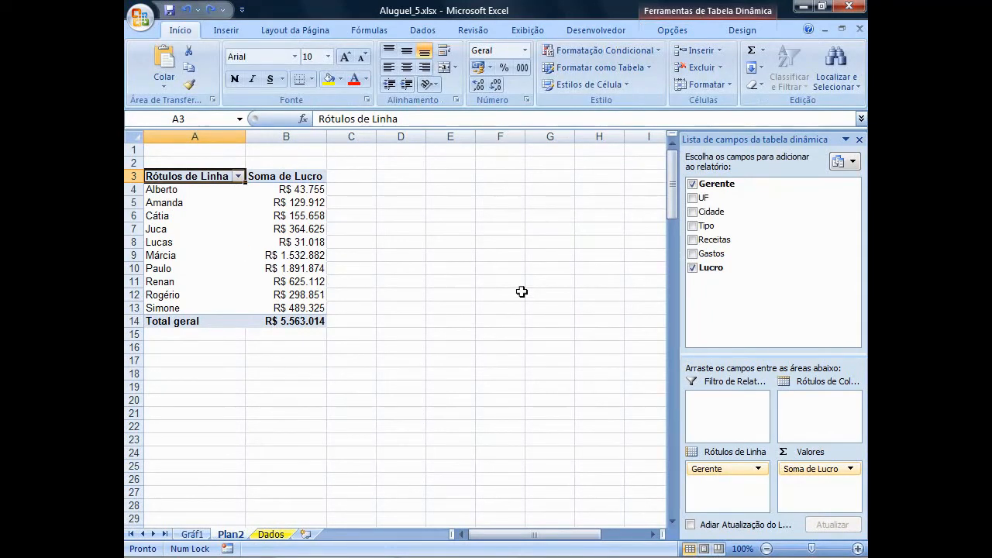
- Add Lucro to the pivot table a second time as a value field and name it Percentual Lucro
drag(711, 272, 804, 491)
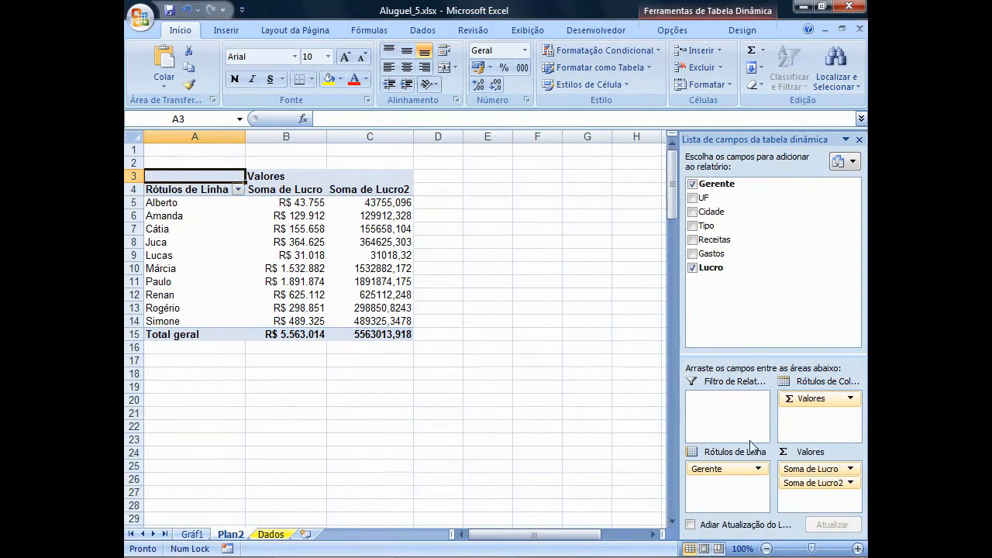
click(803, 484)
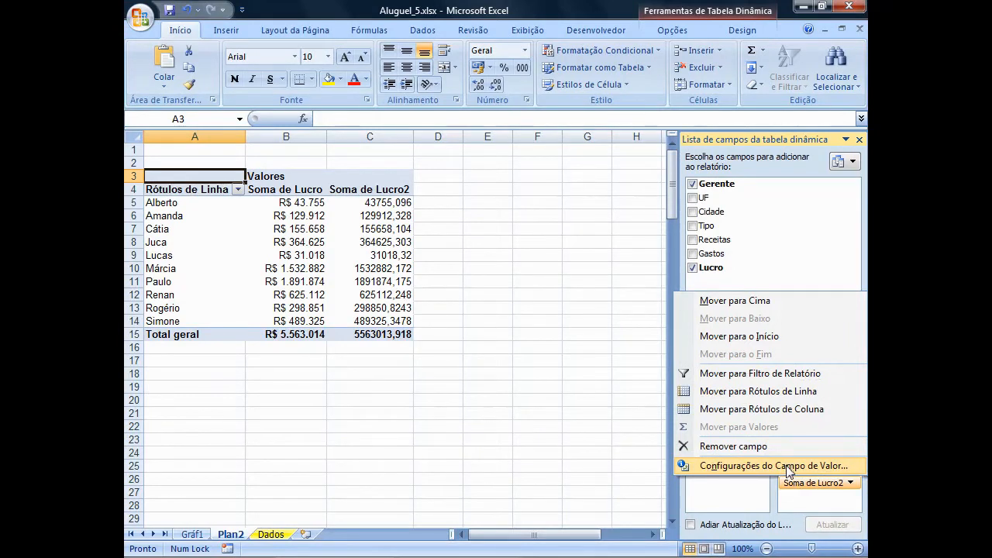
click(789, 468)
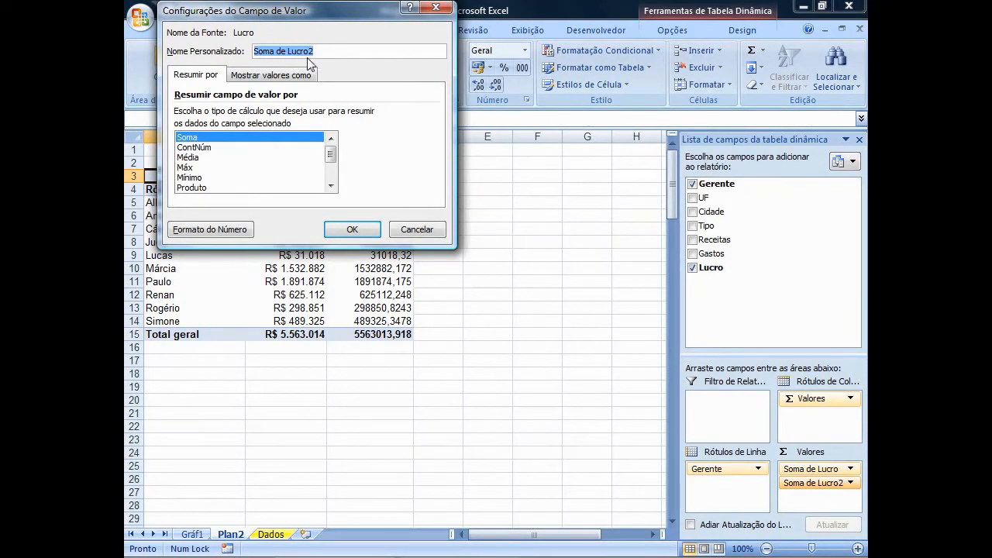
text(Per)
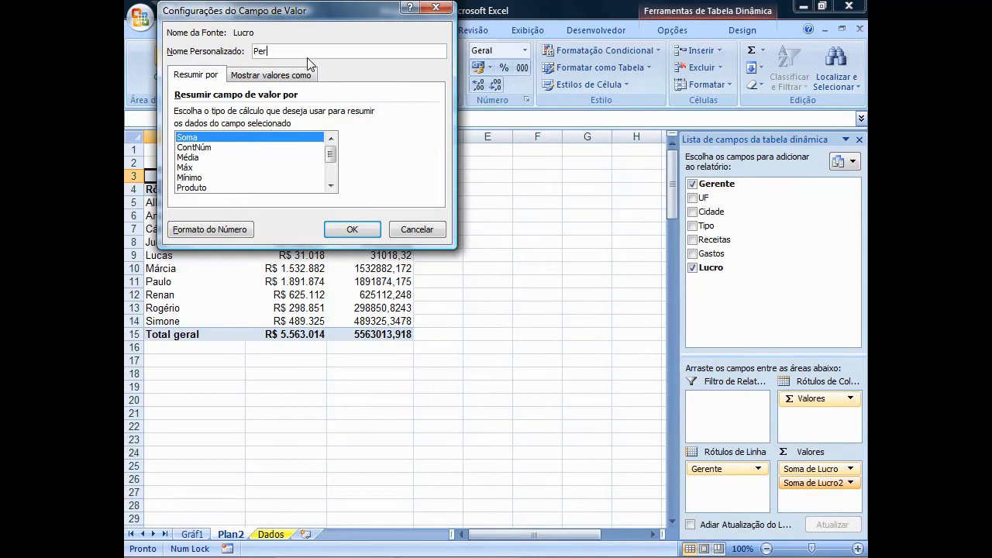
text(centual Luc)
- Format the Percentual Lucro field's numbers as Porcentagem with 2 decimal places
click(209, 229)
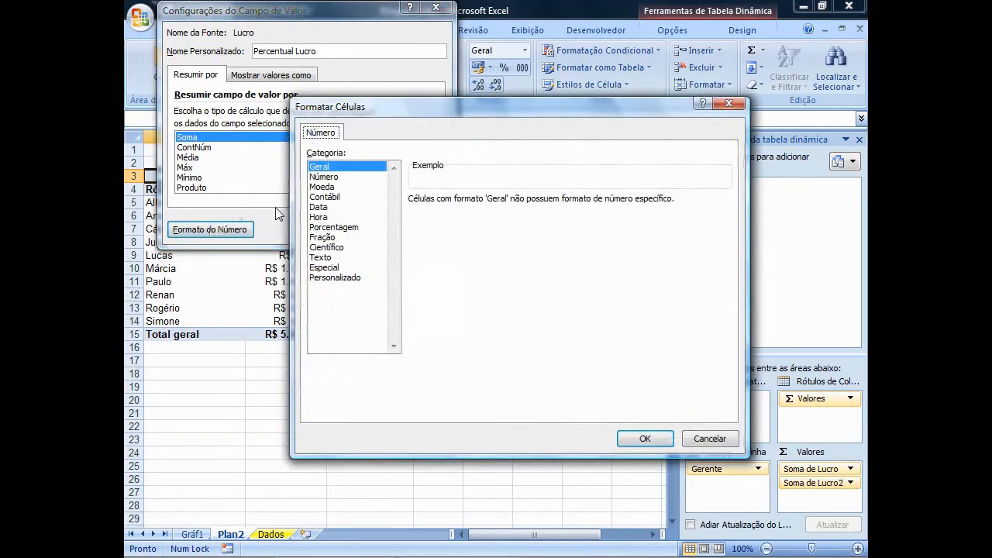
click(330, 228)
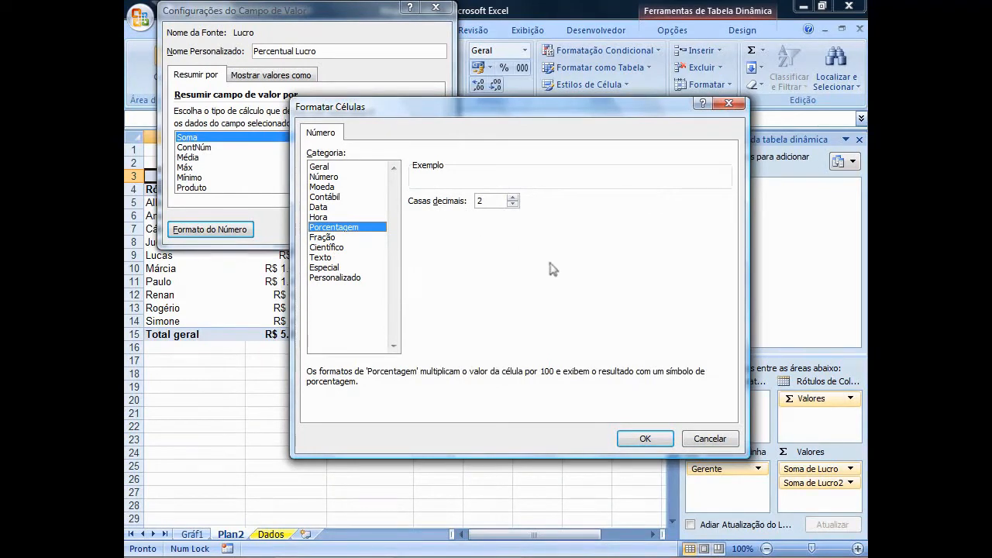
click(643, 439)
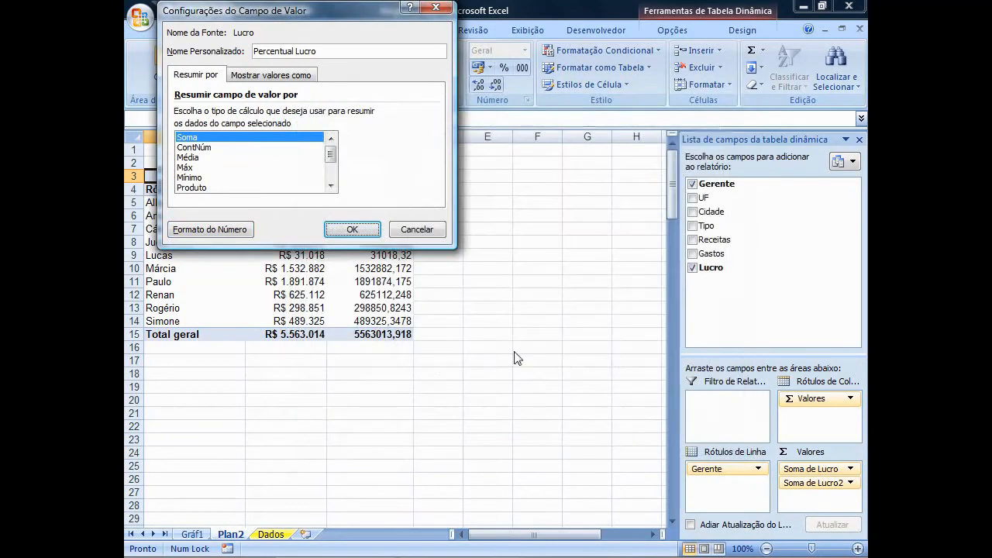
- Show the Percentual Lucro values as % do total and apply the value field settings
click(265, 75)
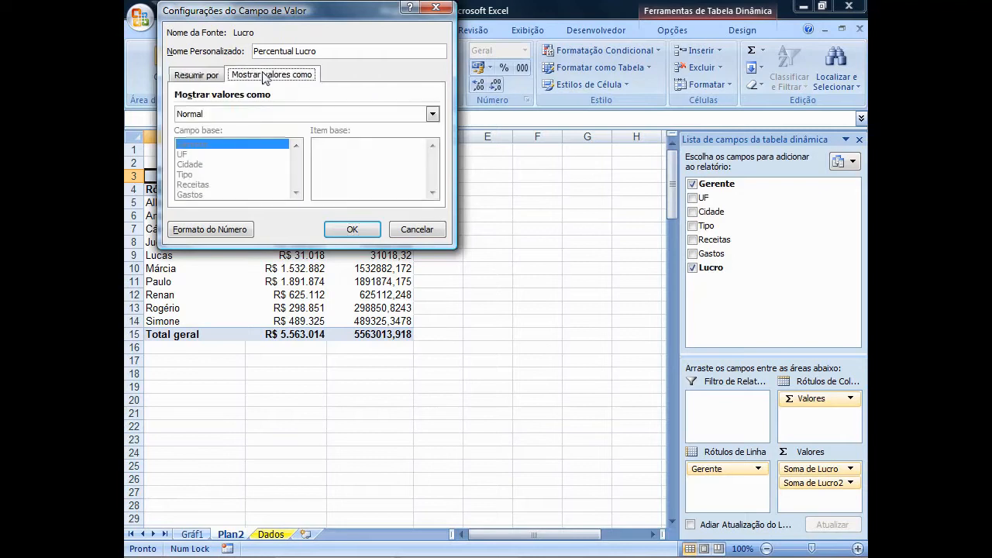
click(432, 117)
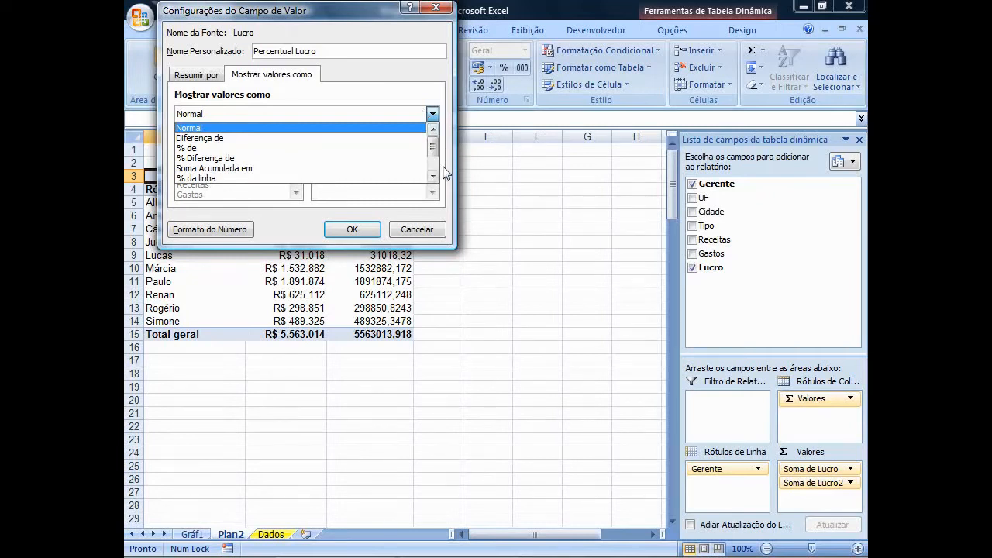
scroll(435, 180, down, 1)
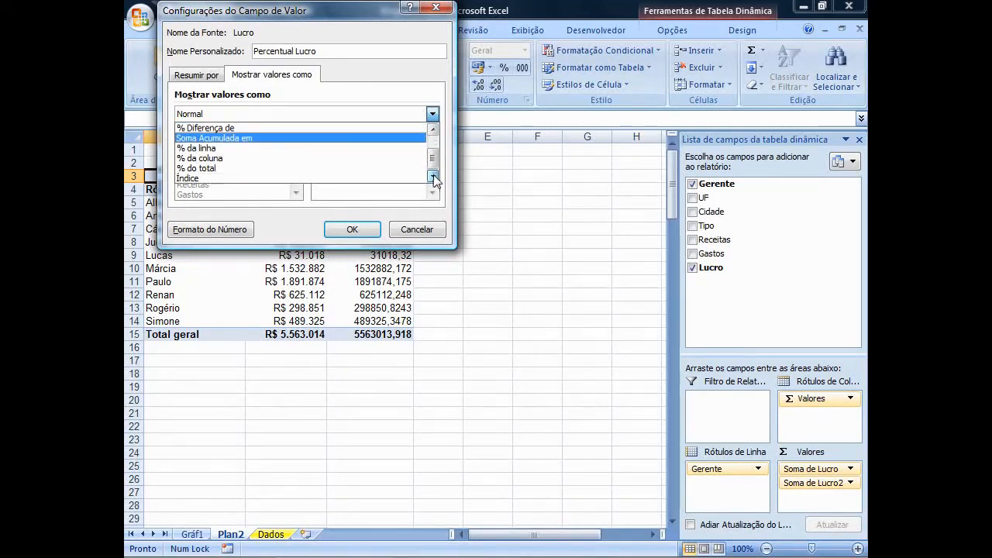
click(205, 172)
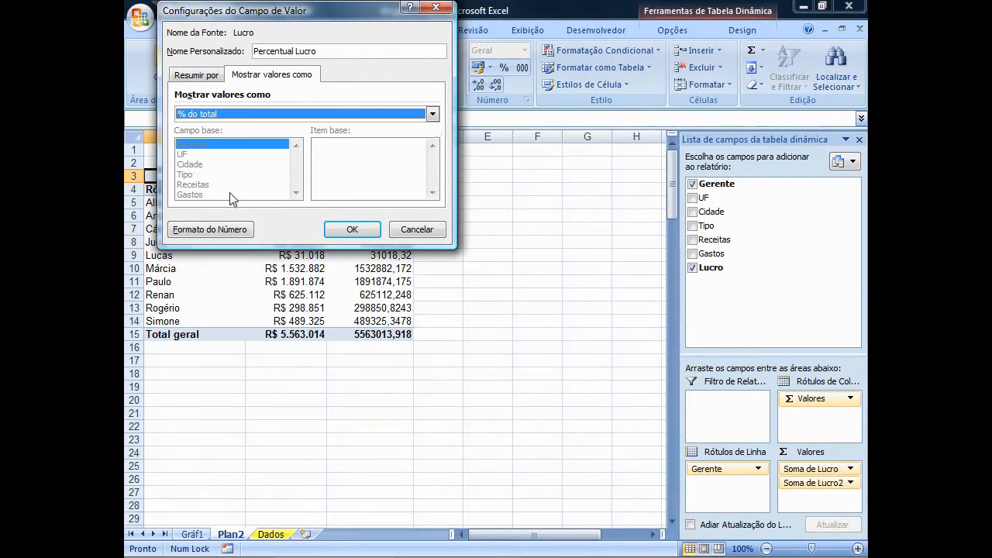
click(353, 229)
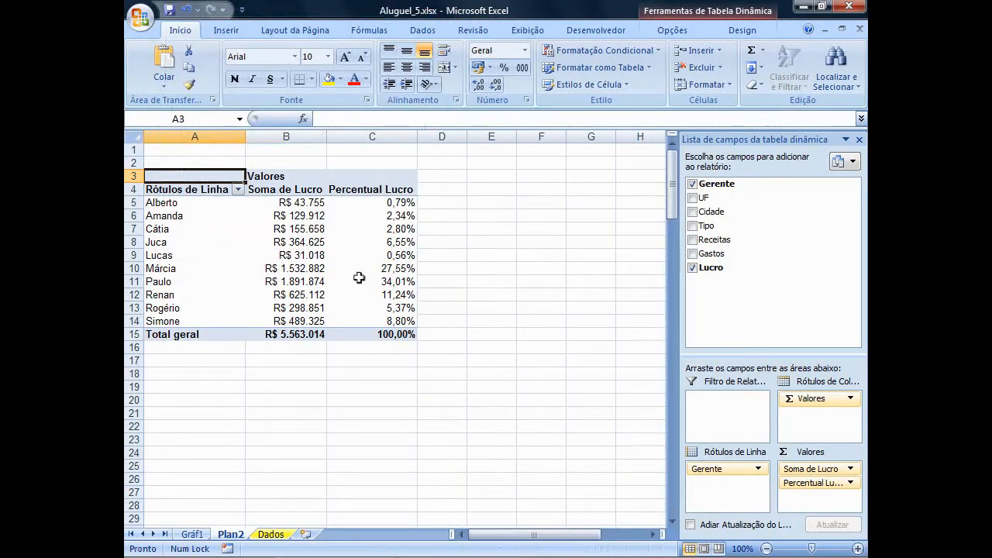
- Replace Gerente with UF in the pivot table's row labels and add Tipo as a report filter
mouse_move(358, 277)
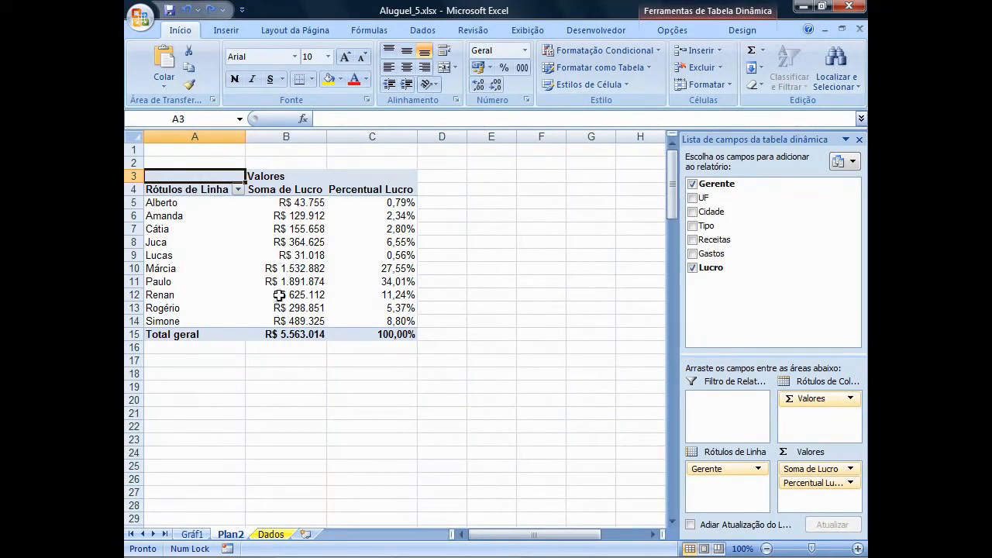
mouse_move(279, 296)
mouse_move(344, 329)
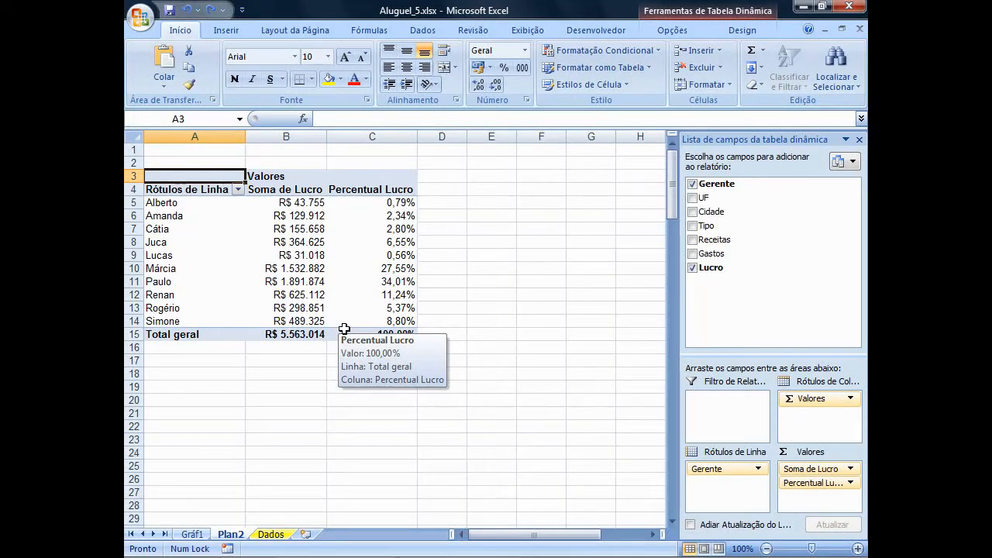
click(694, 184)
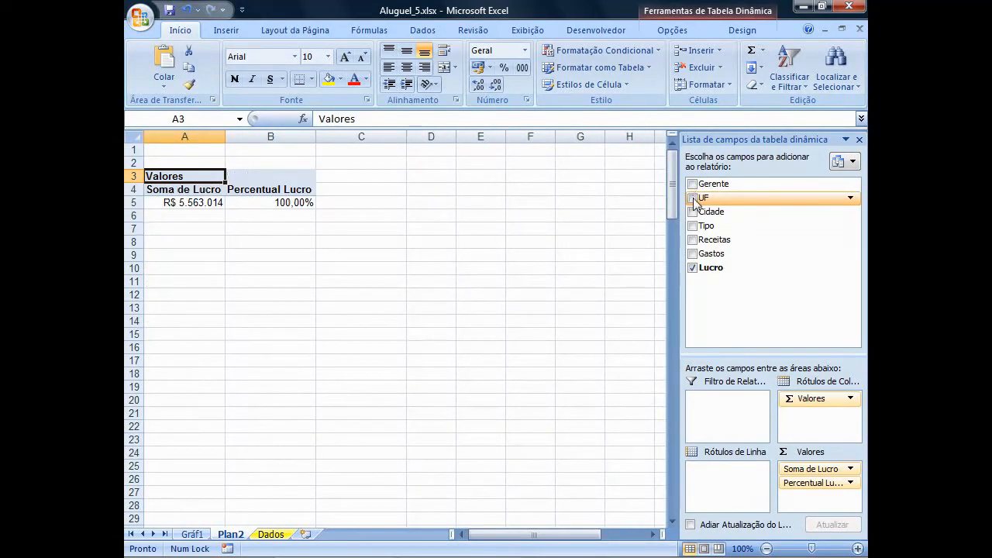
click(693, 197)
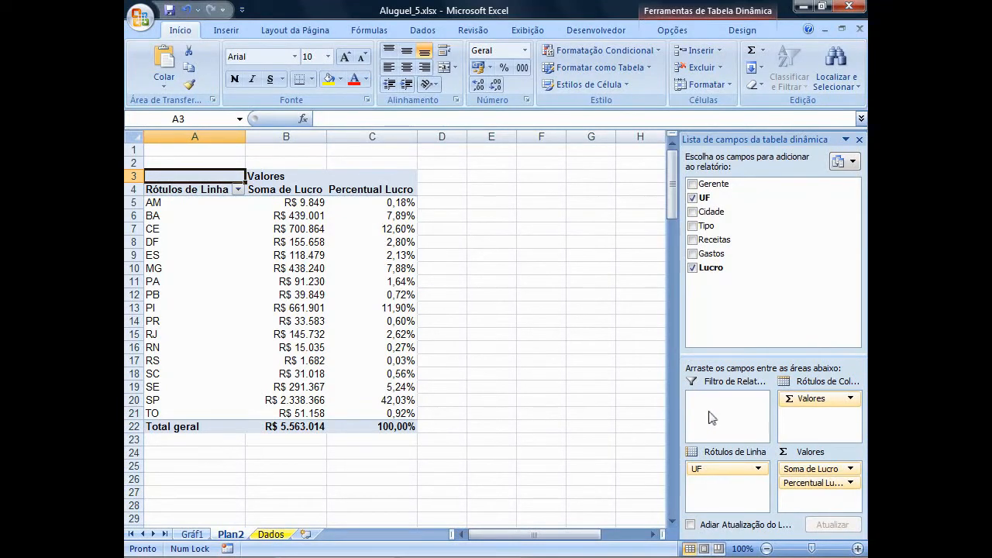
drag(708, 228, 713, 414)
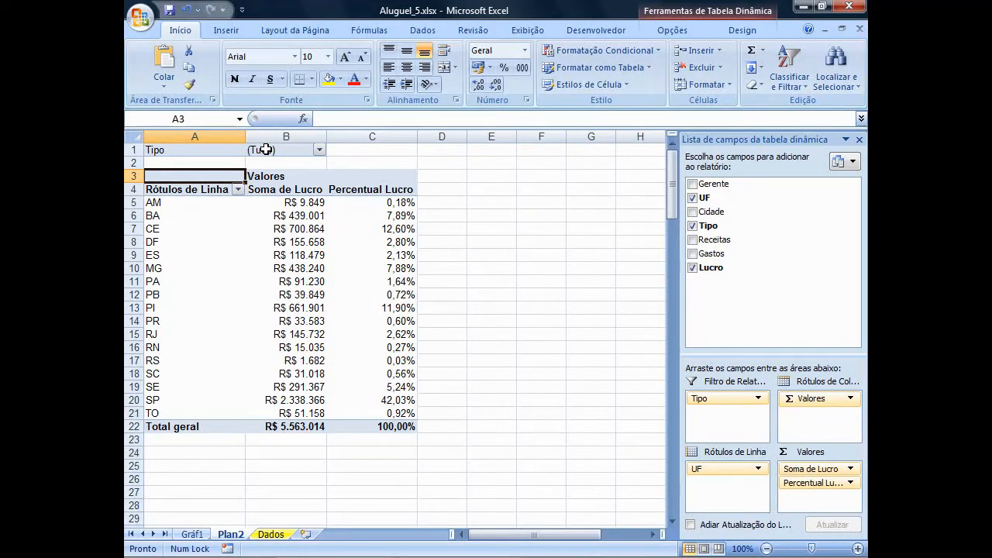
- Filter the pivot table by Tipo to show only Casa
click(319, 150)
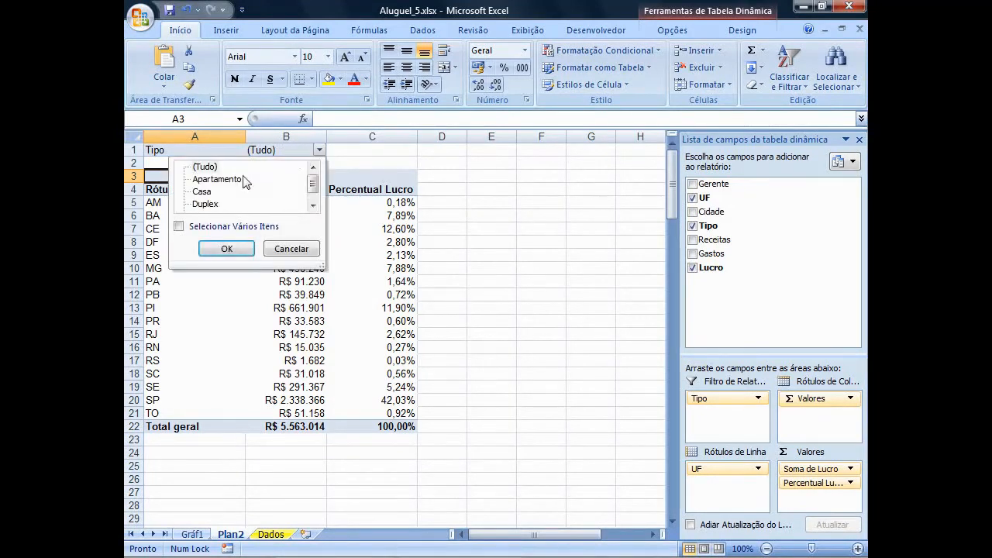
click(204, 192)
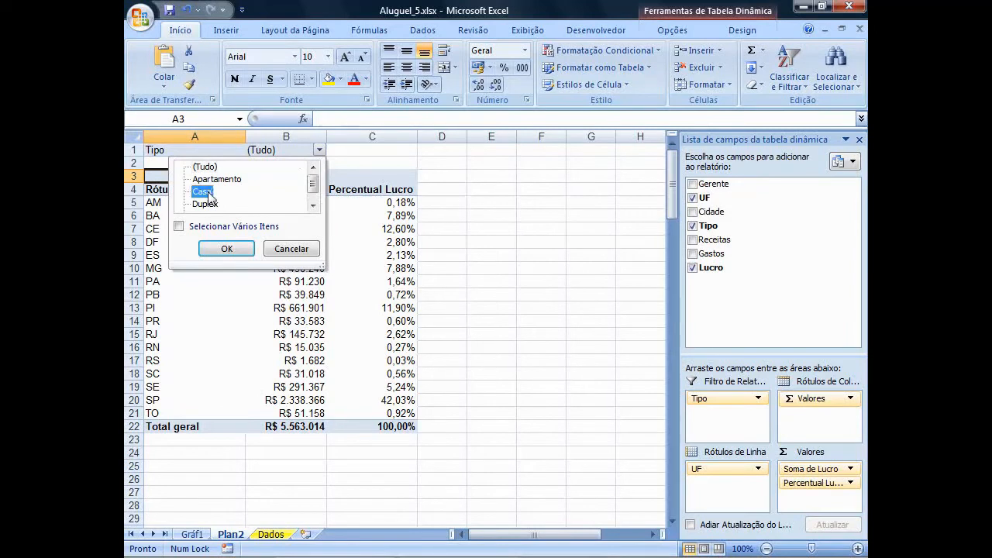
click(223, 247)
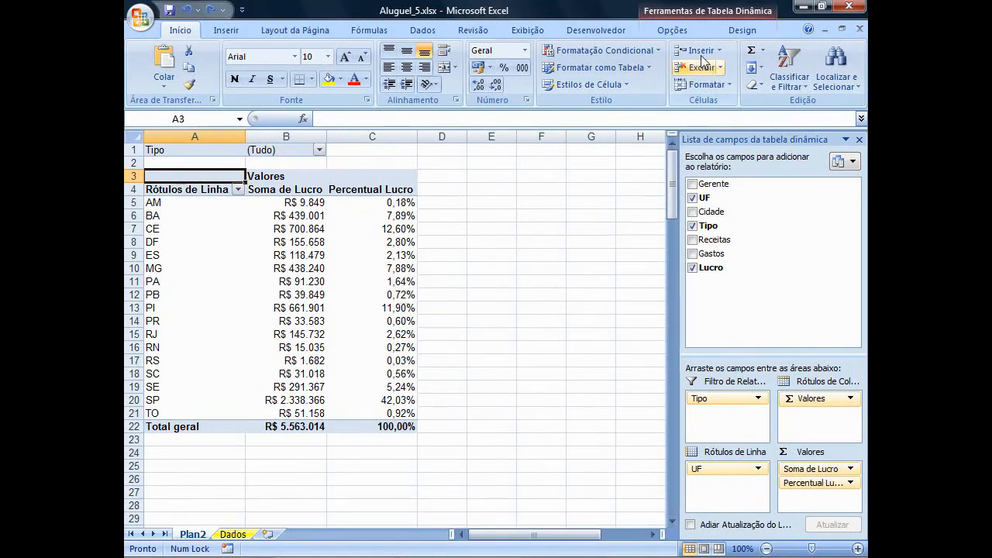
- Rename the pivot table as TabDin
click(670, 34)
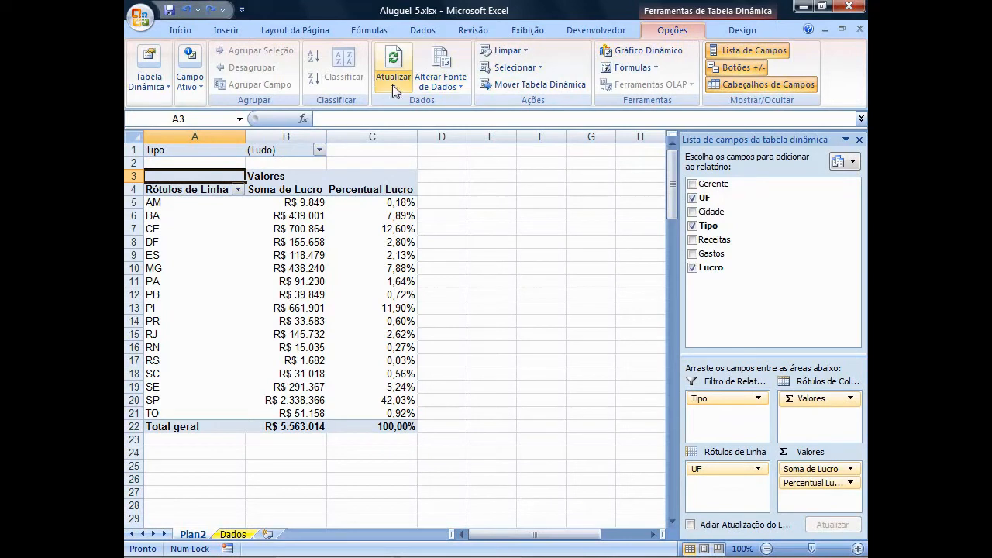
click(167, 88)
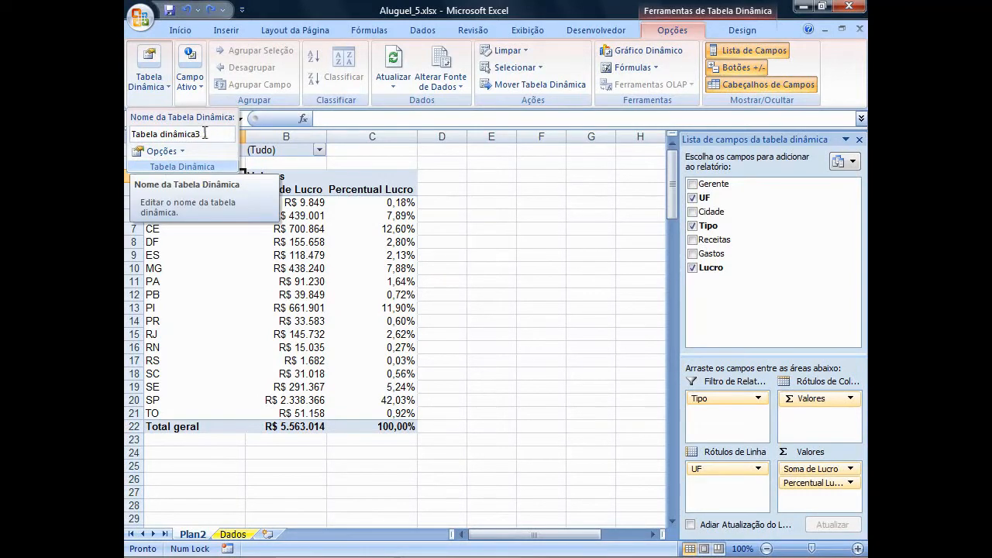
click(205, 135)
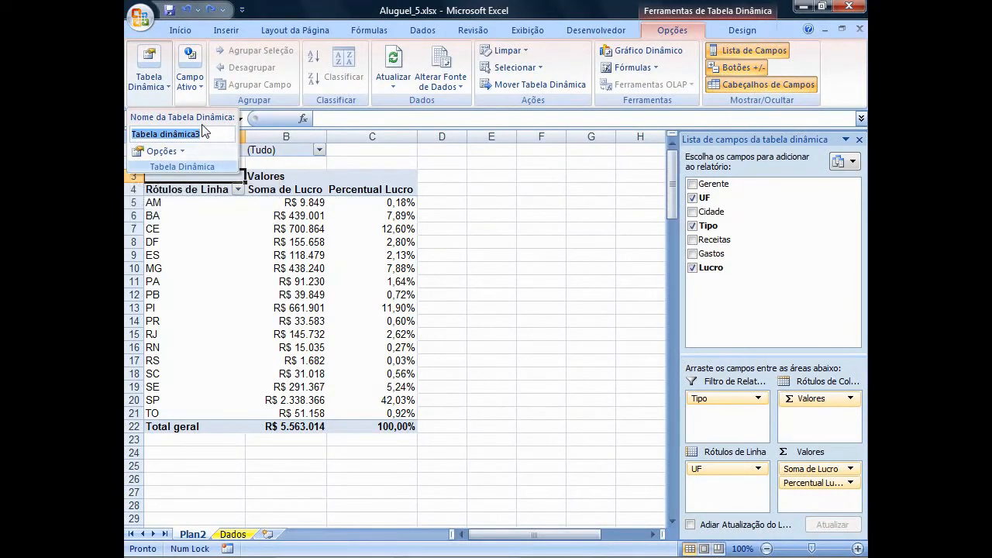
text(Tab)
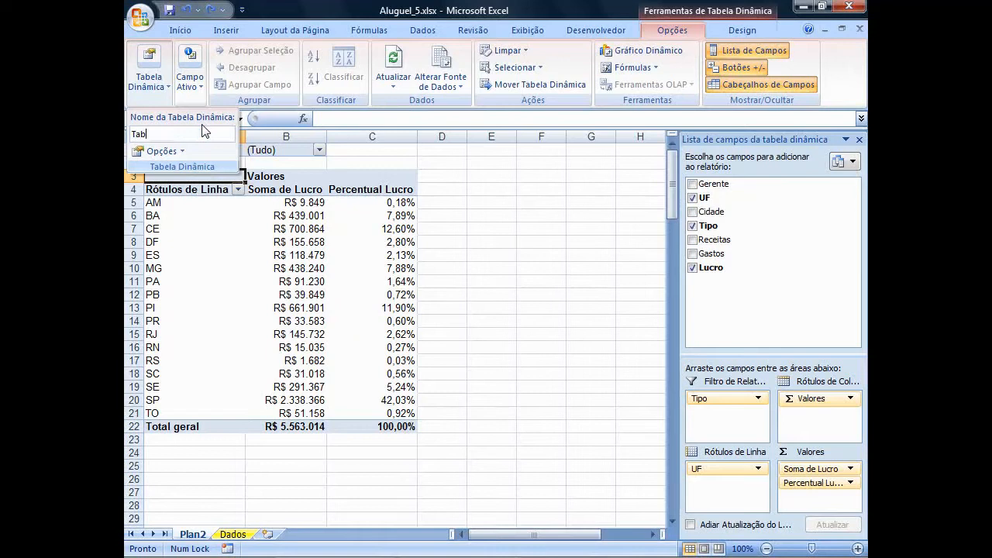
text(Din)
- Generate separate report filter pages for each Tipo value
click(183, 155)
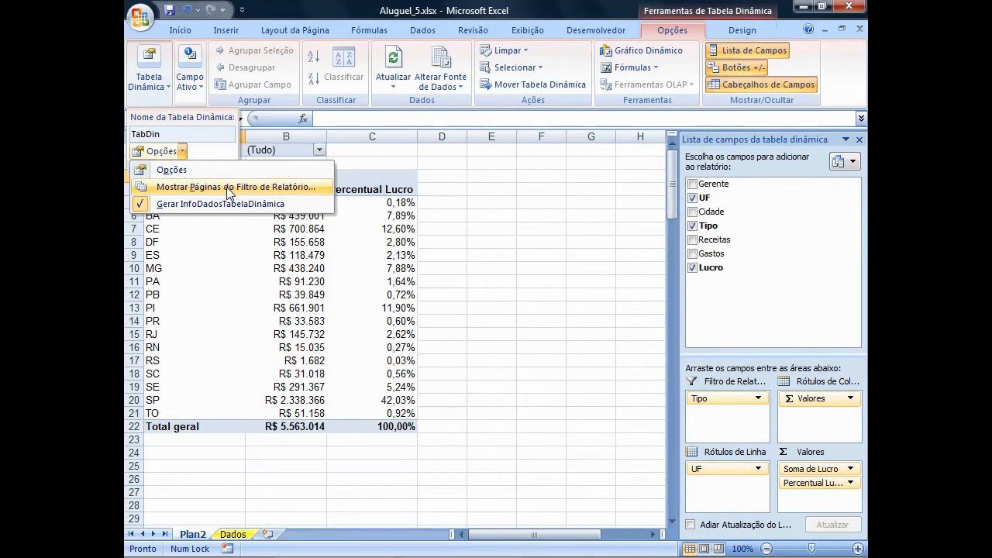
click(258, 193)
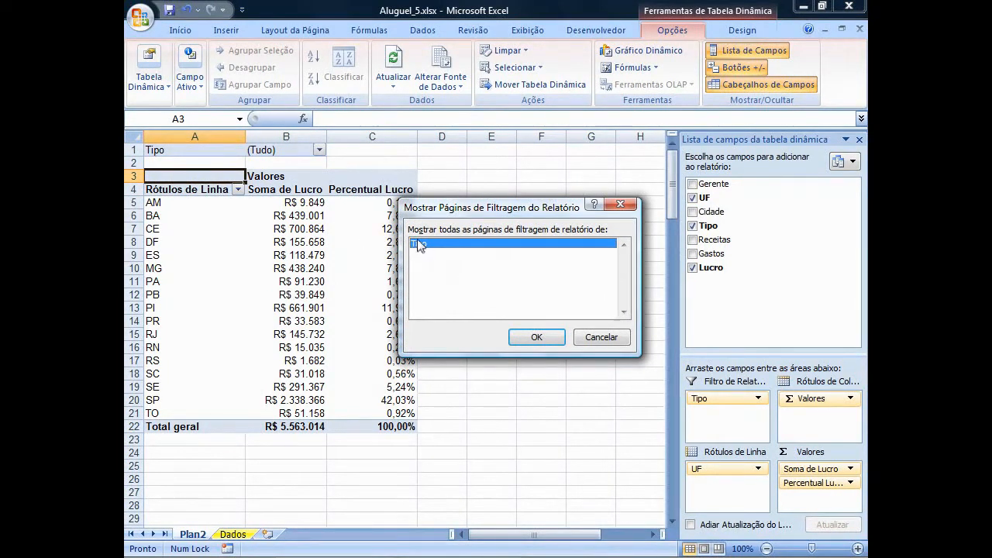
click(535, 339)
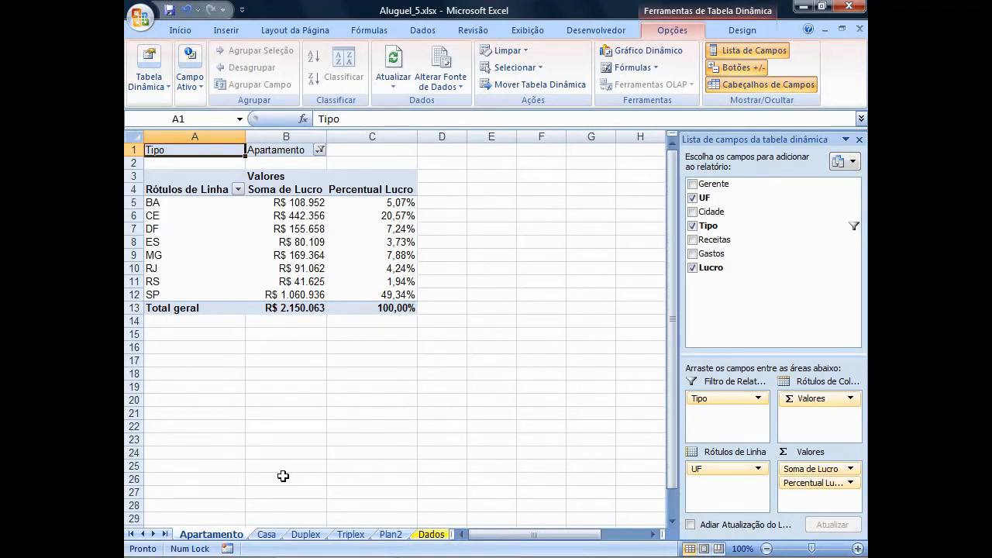
- Delete the generated Apartamento, Casa, Duplex and Triplex sheets, keeping Plan2 and Dados
key(alt+e)
key(l)
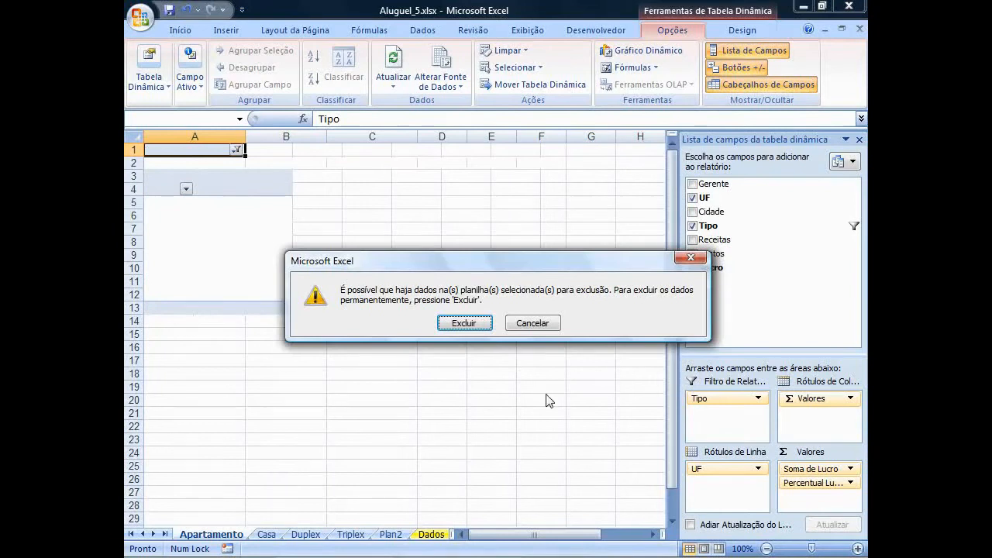
click(467, 325)
key(alt+e)
key(l)
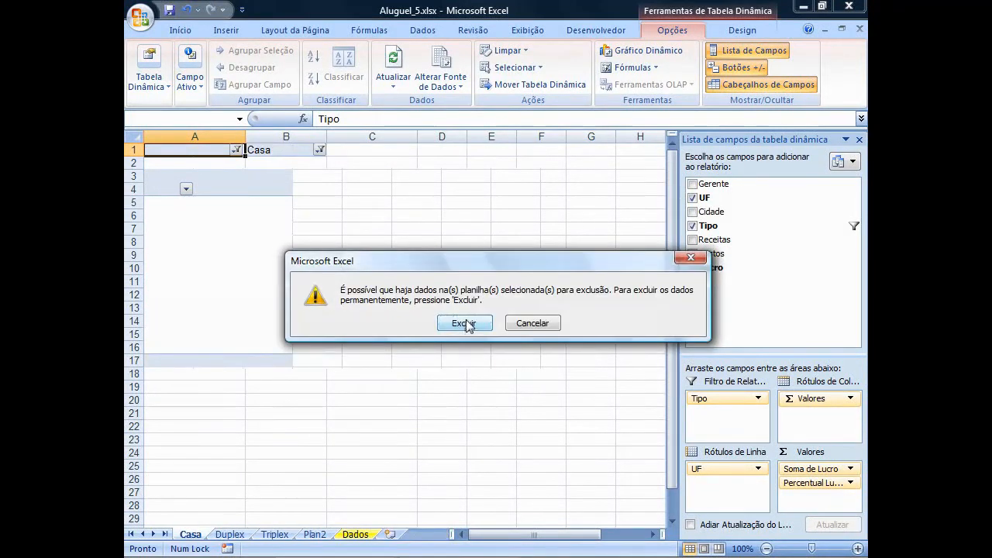
click(466, 324)
key(alt+e)
key(l)
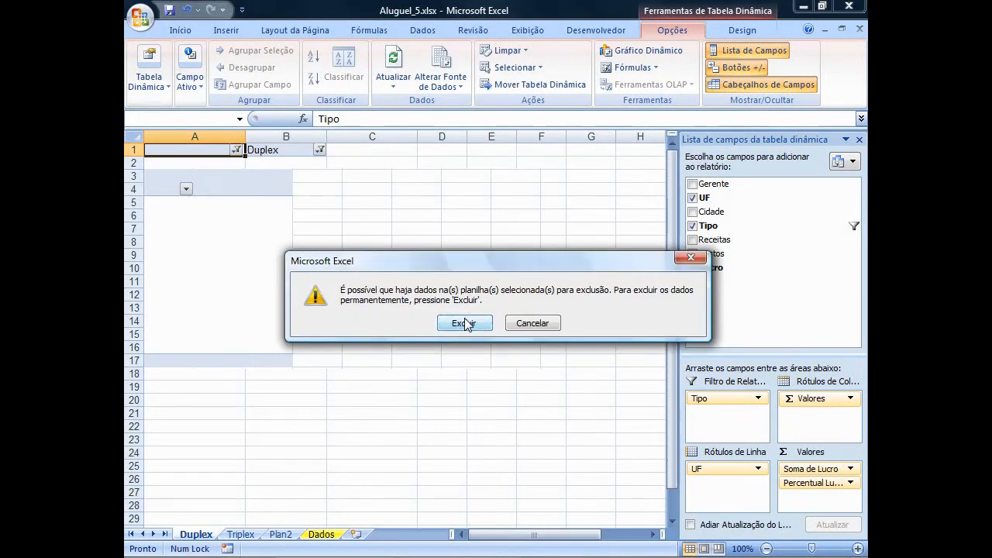
click(464, 324)
key(alt+e)
key(l)
click(465, 324)
key(alt+e)
key(l)
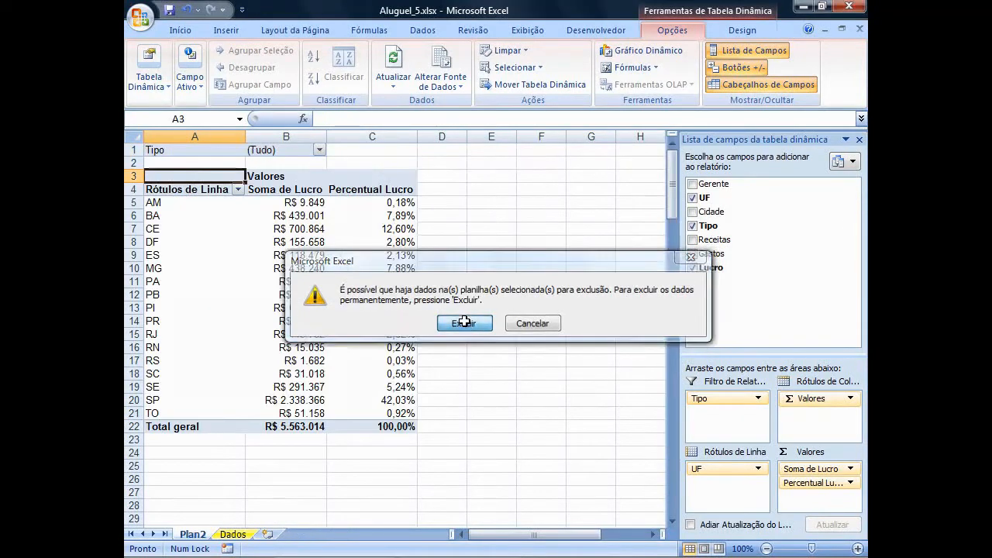
key(Escape)
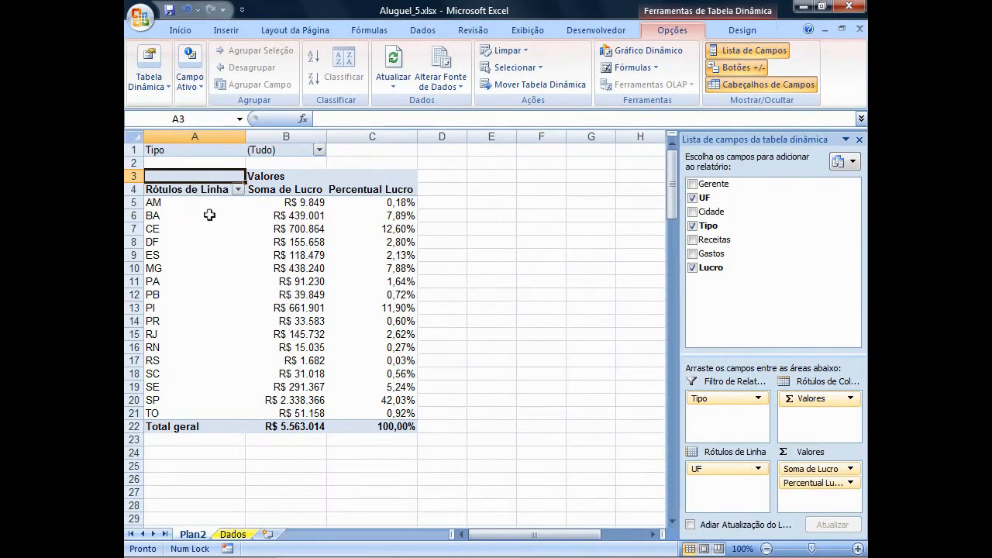
- Review the pivot table's option settings for layout and format, totals and filters, display, printing and data
click(166, 87)
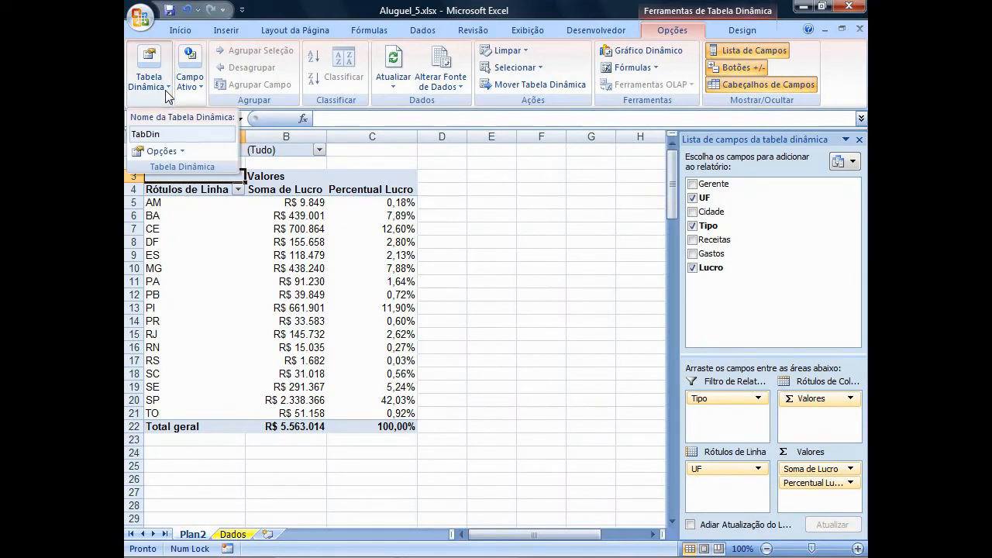
click(182, 152)
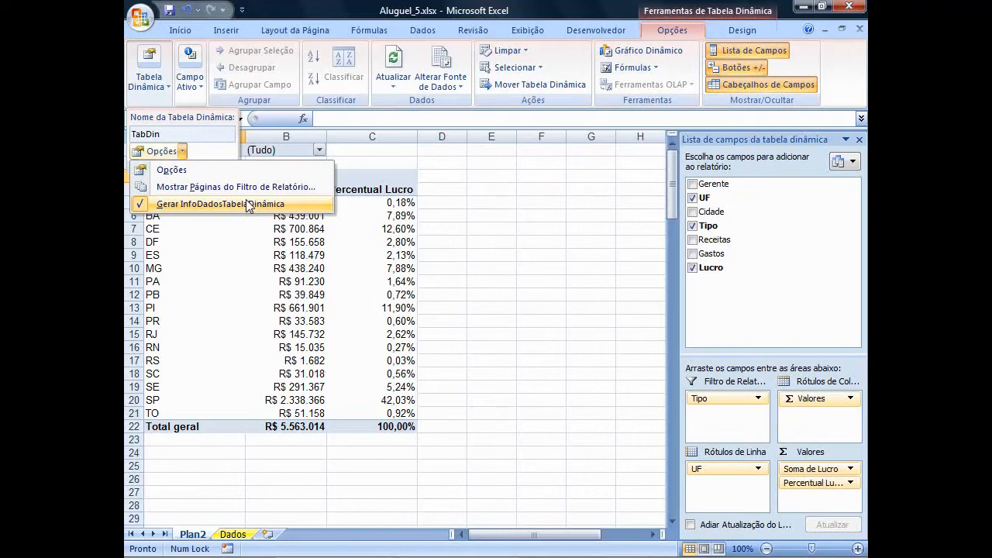
click(172, 171)
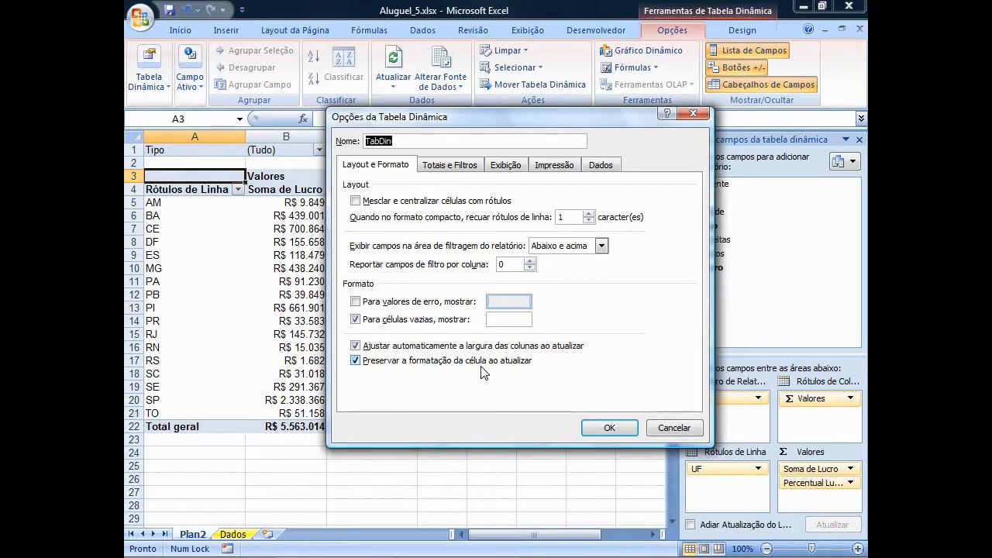
click(462, 165)
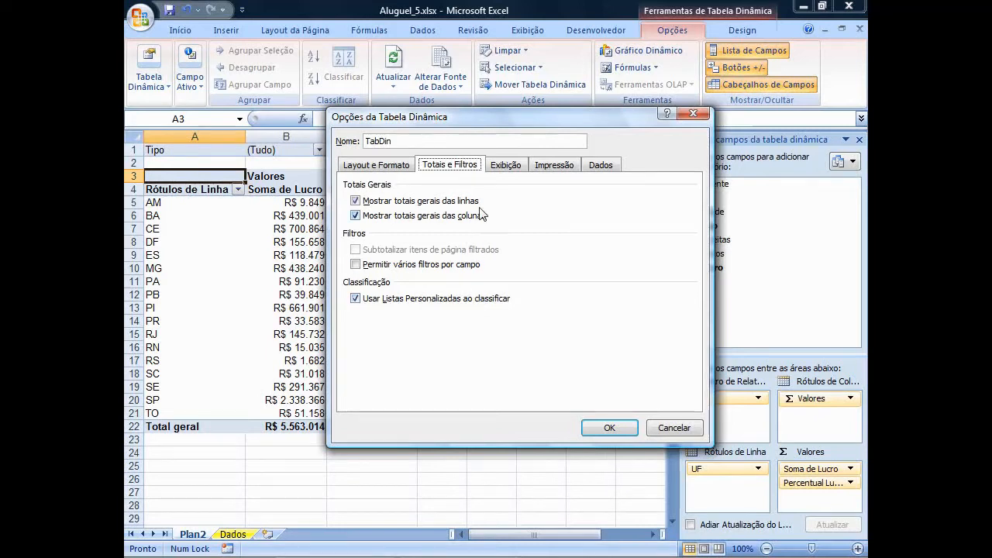
click(513, 167)
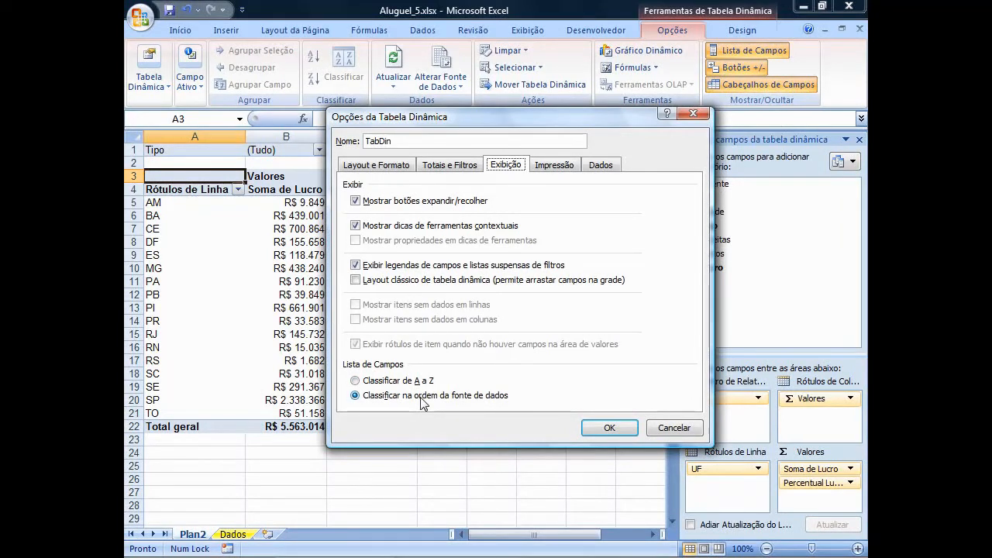
click(569, 166)
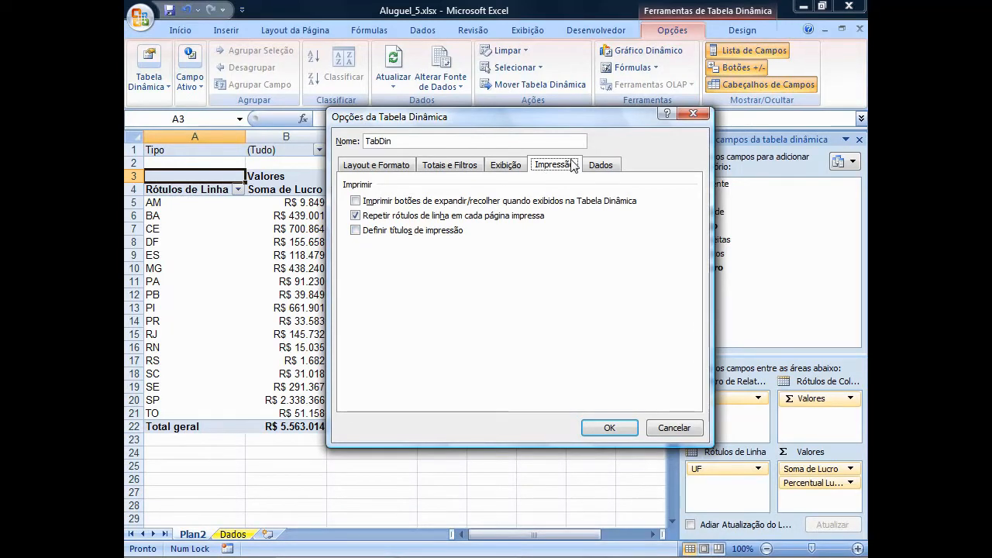
click(601, 170)
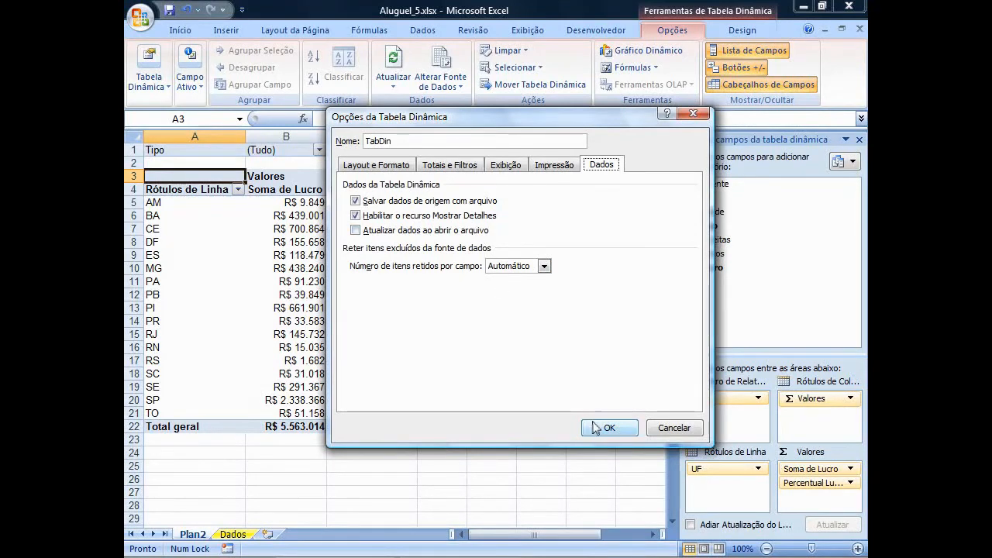
key(Return)
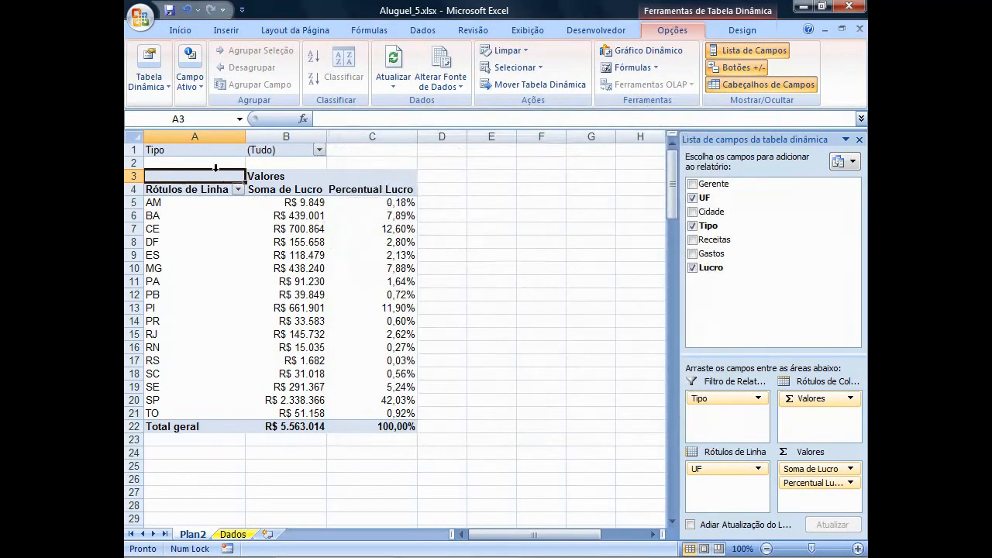
- Examine the active-field, grouping, sorting, refresh, data source and formula commands available for the UF row field
click(176, 202)
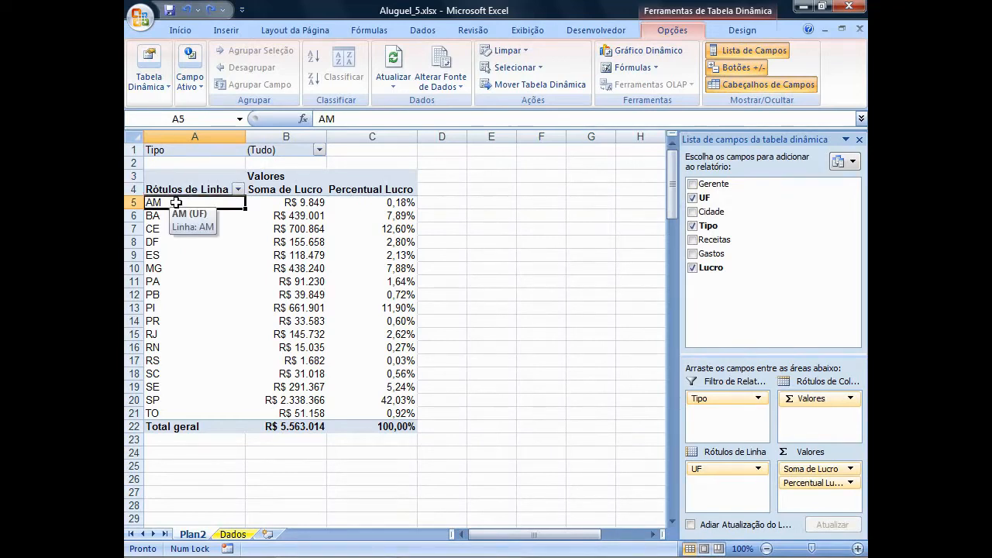
click(202, 87)
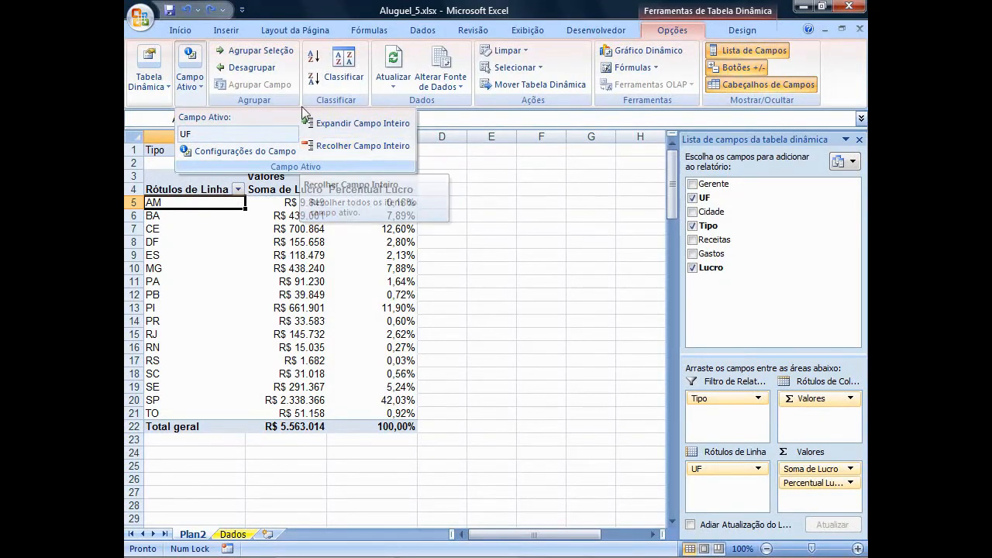
click(275, 107)
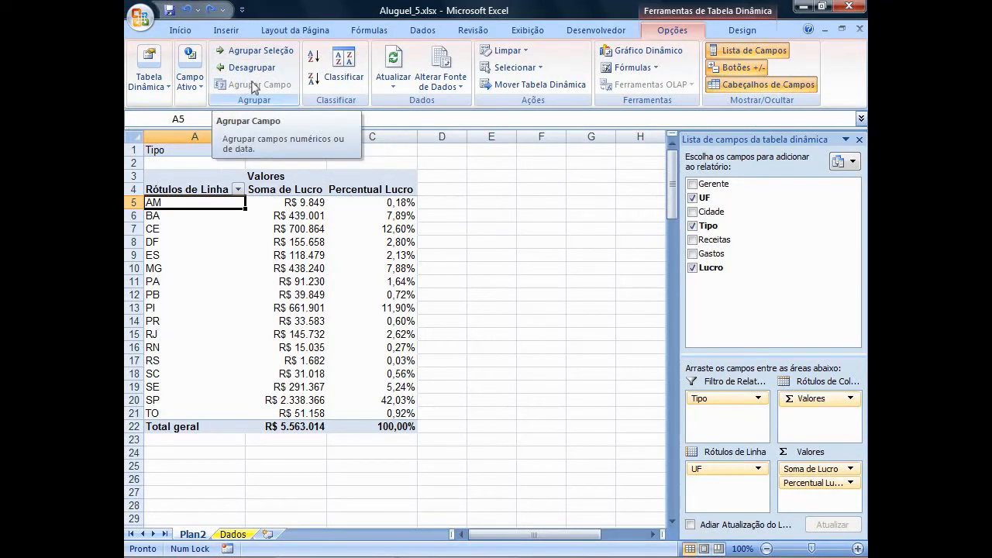
click(348, 79)
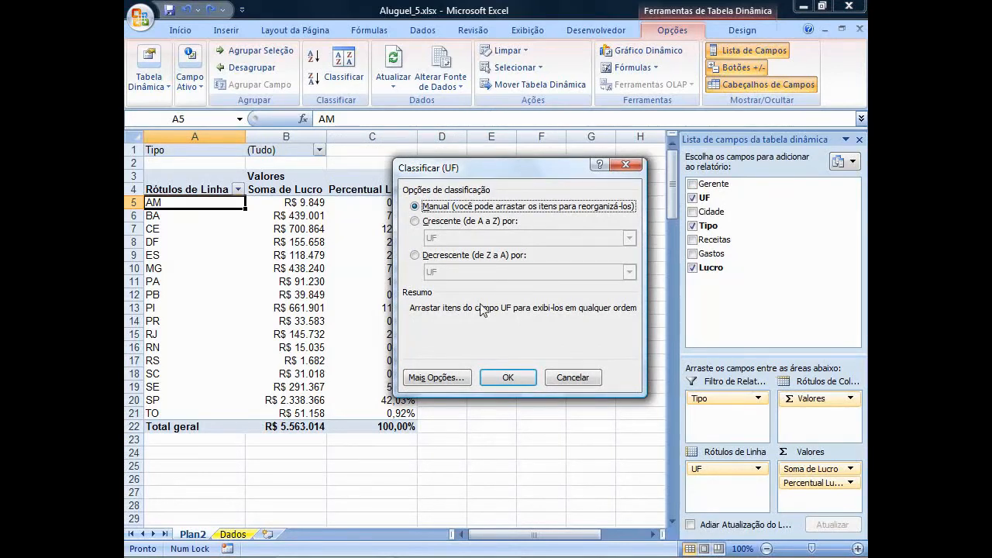
click(572, 378)
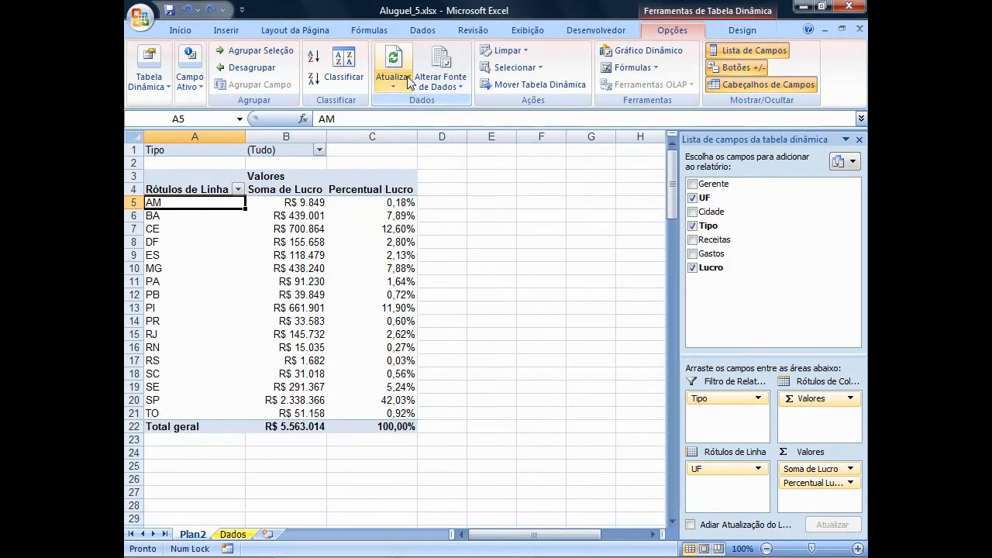
click(395, 87)
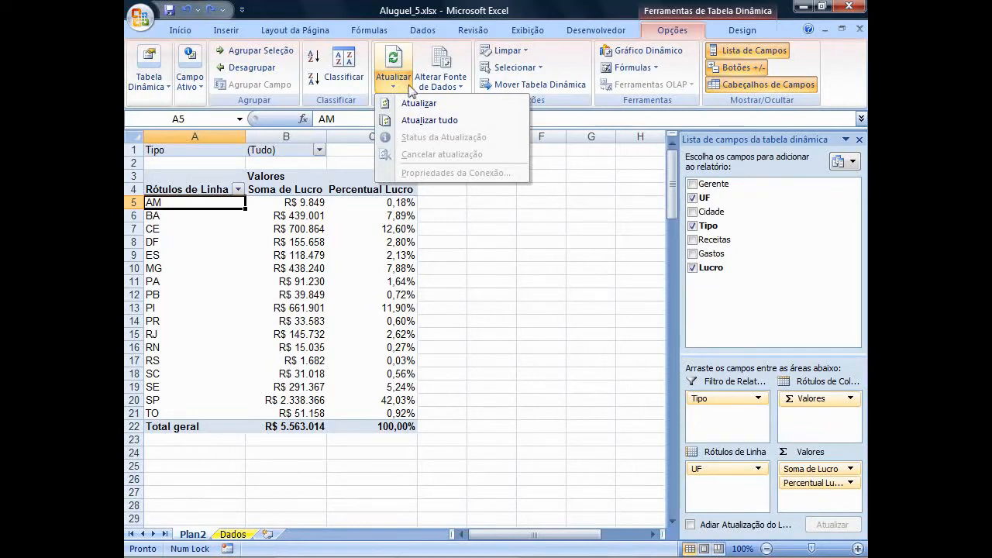
click(450, 91)
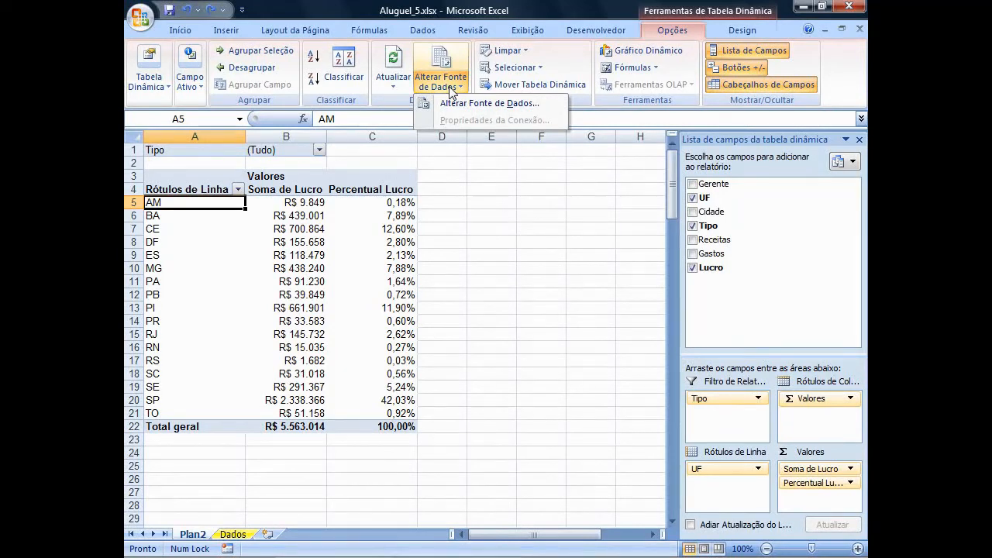
click(577, 101)
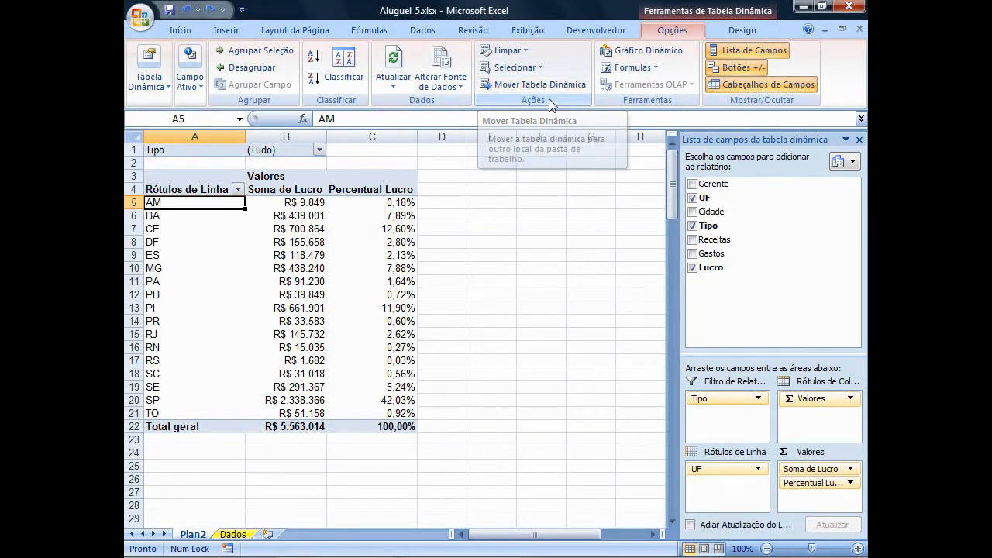
click(661, 74)
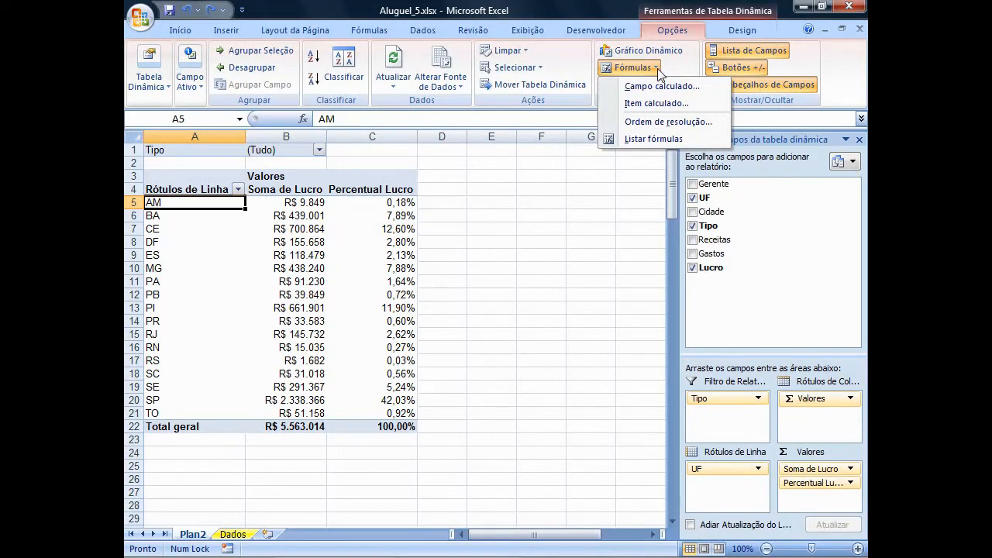
click(588, 119)
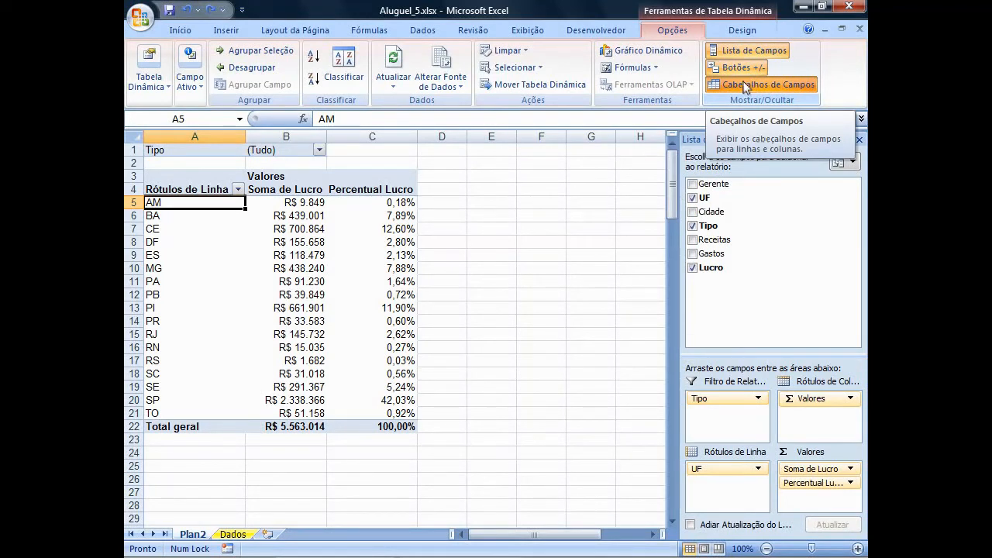
- Examine the pivot table's design choices for subtotals, grand totals, report layout, blank rows and table styles
click(736, 33)
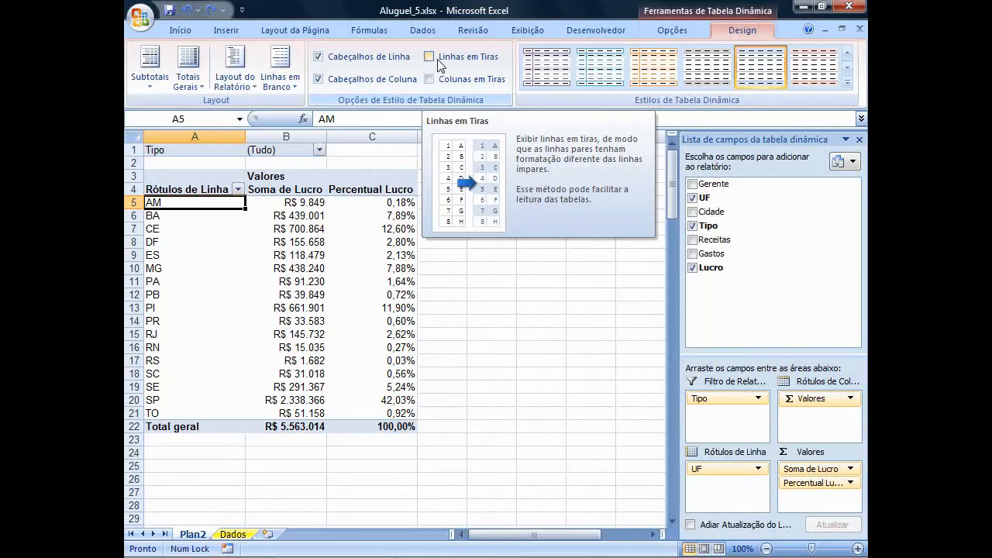
click(151, 86)
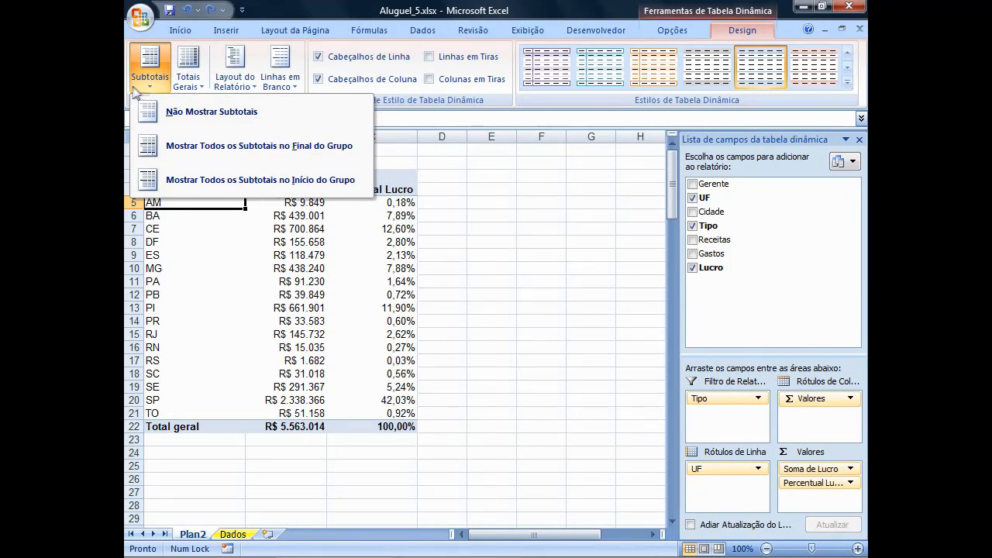
click(192, 91)
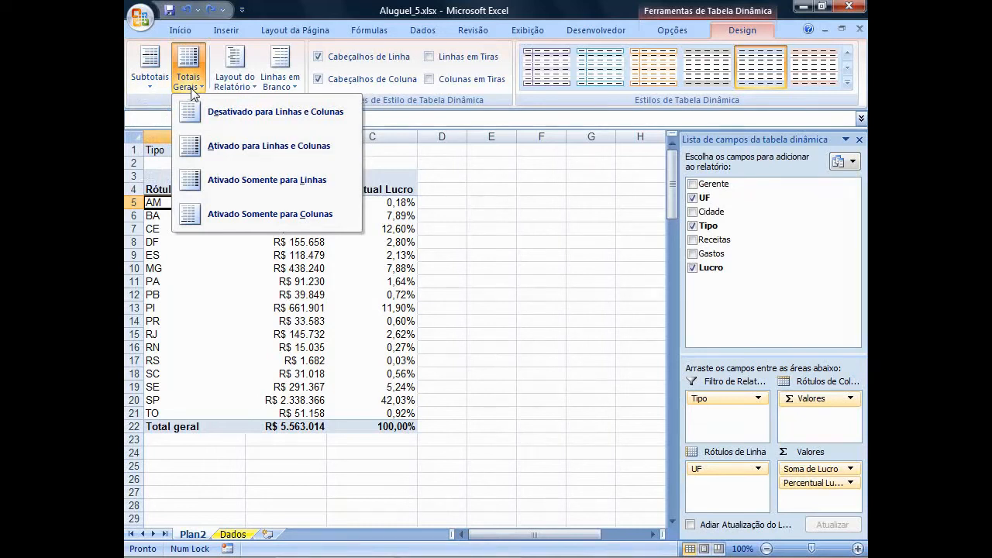
click(192, 91)
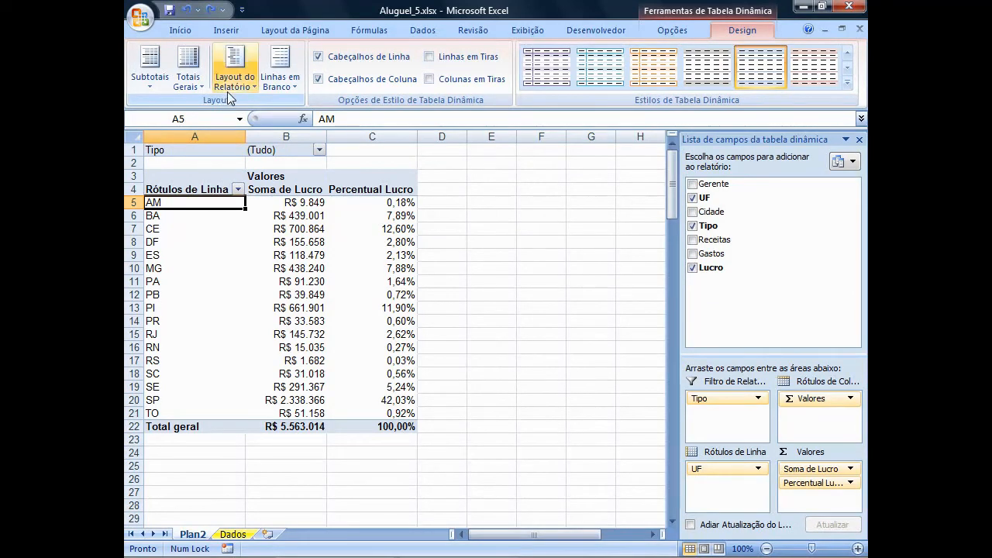
click(231, 98)
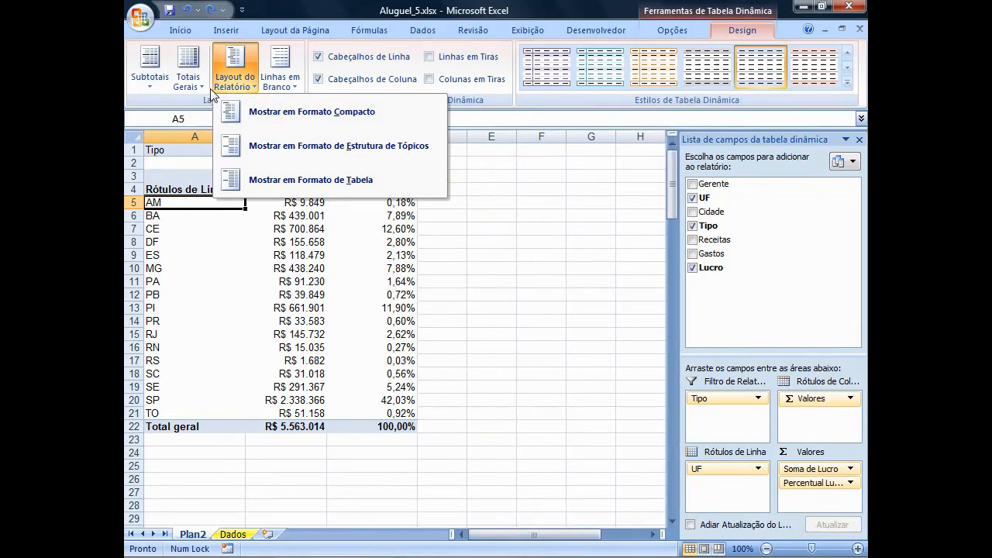
click(284, 87)
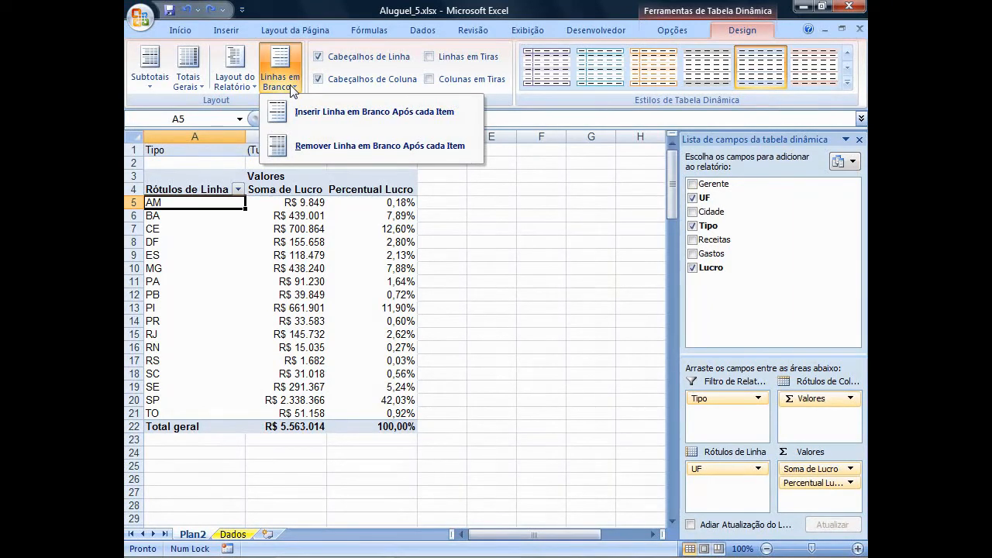
click(293, 87)
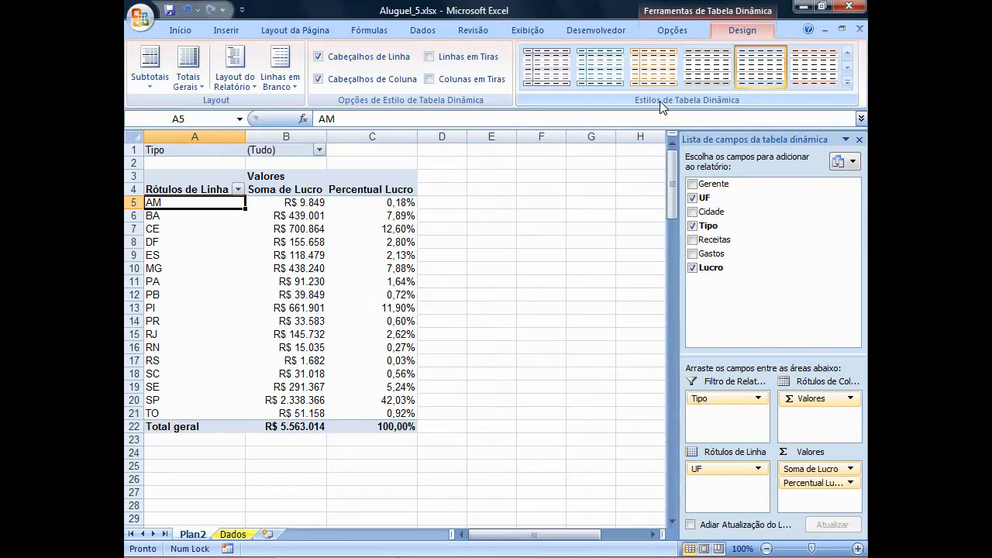
click(849, 84)
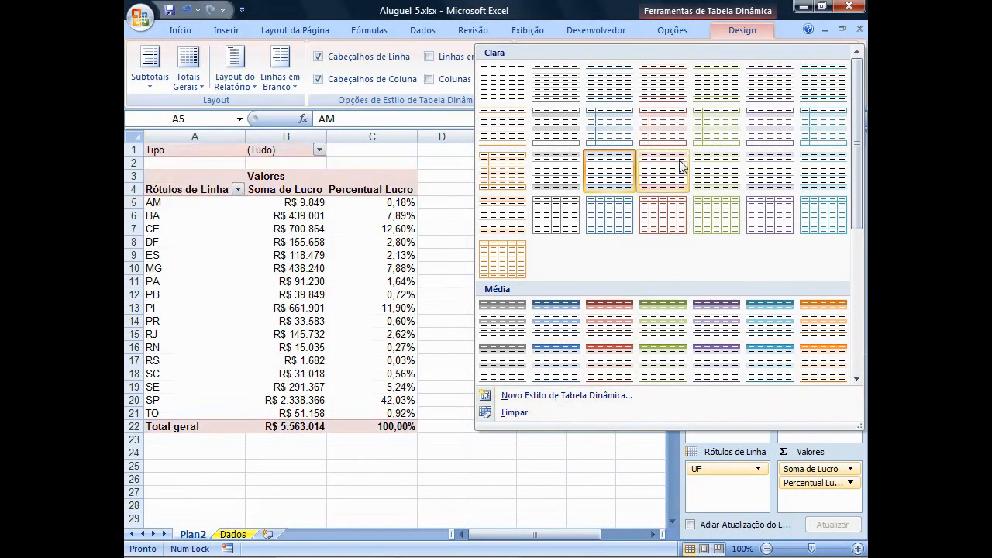
click(779, 35)
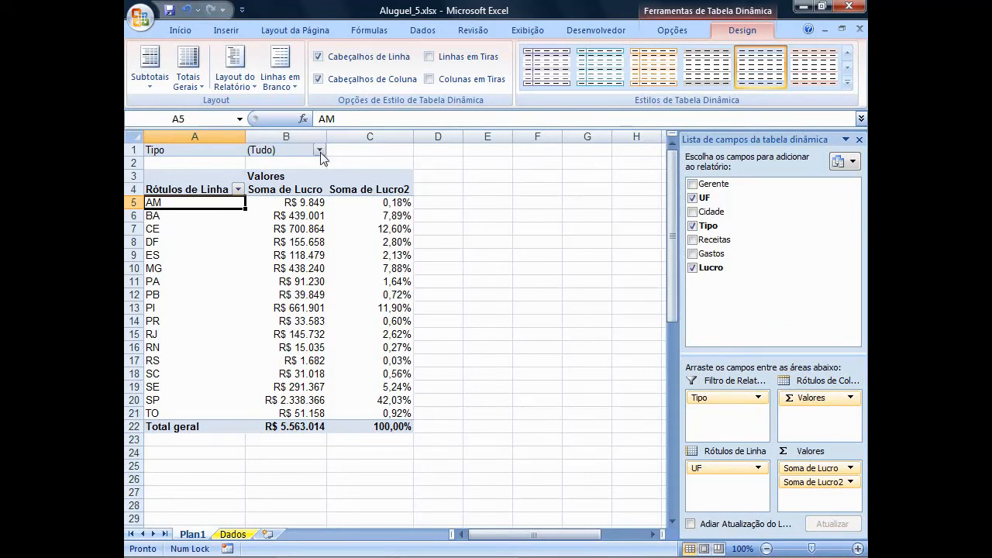
- Filter the pivot table by Tipo to show only Apartamento
click(319, 151)
click(225, 181)
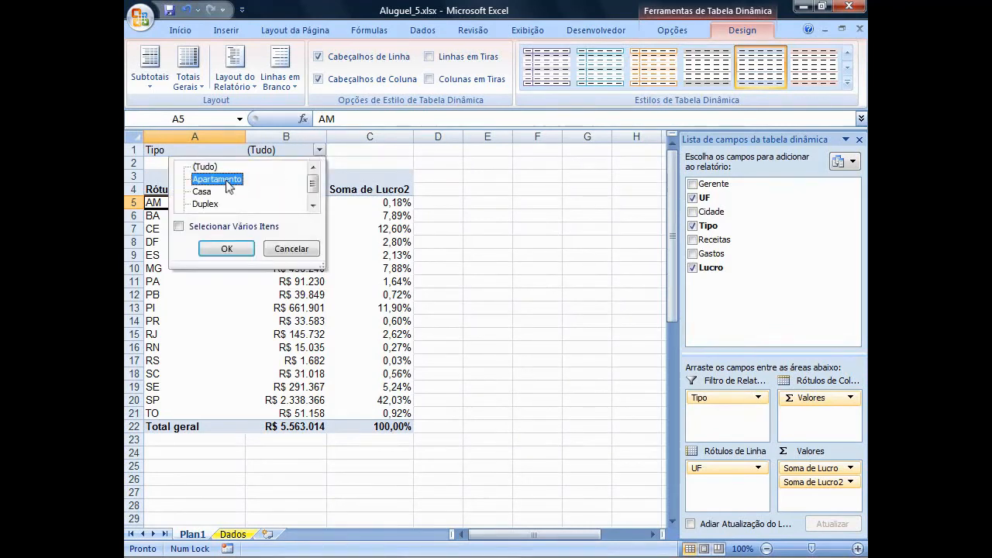
click(225, 249)
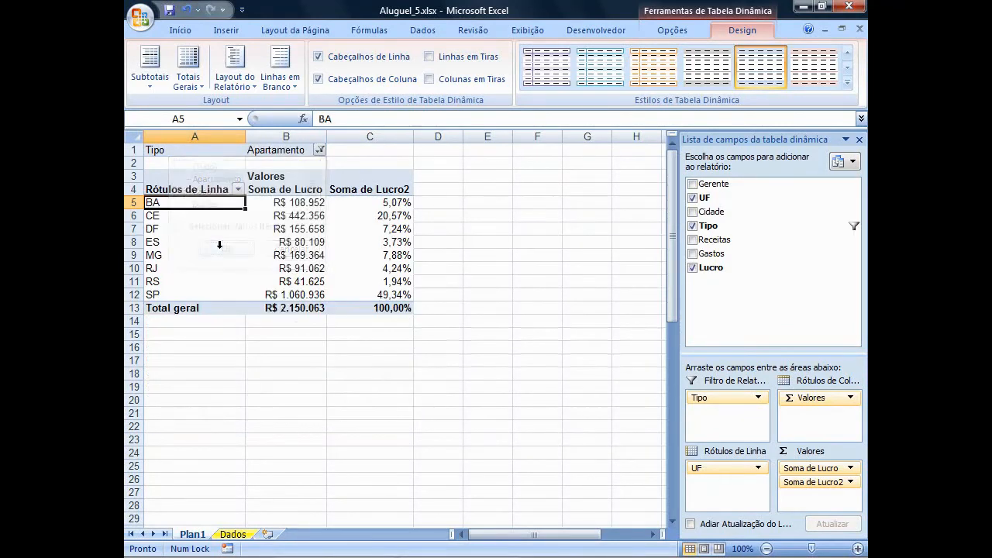
- Insert a 3-D stacked column pivot chart from the filtered pivot table
click(668, 31)
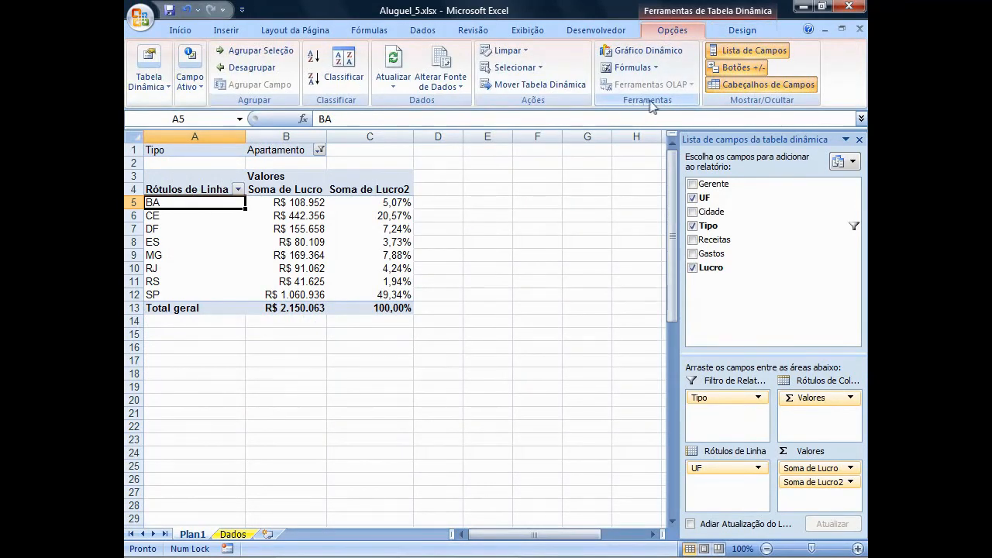
click(638, 56)
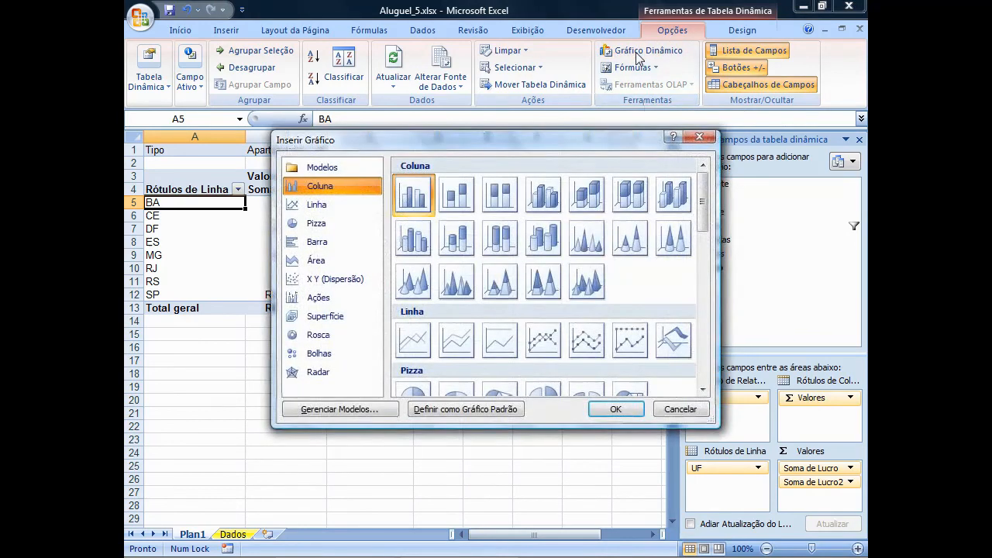
click(591, 201)
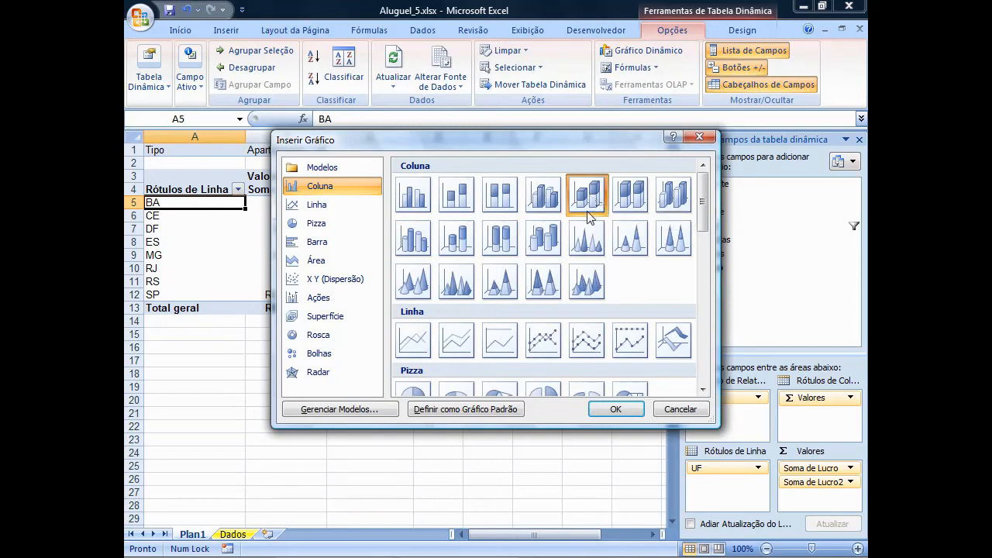
click(612, 409)
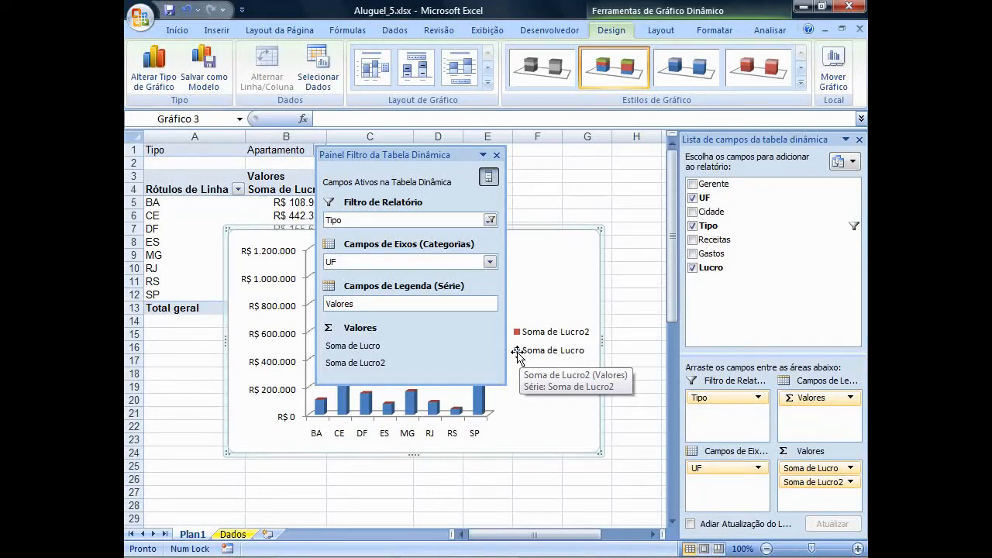
- Move the pivot chart to its own new chart sheet, keeping the suggested sheet name
click(834, 77)
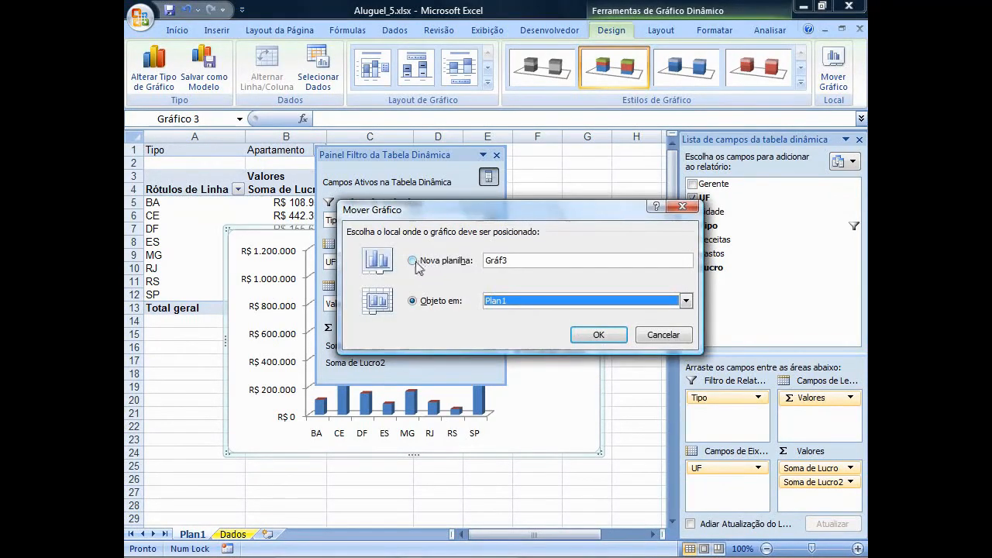
click(414, 261)
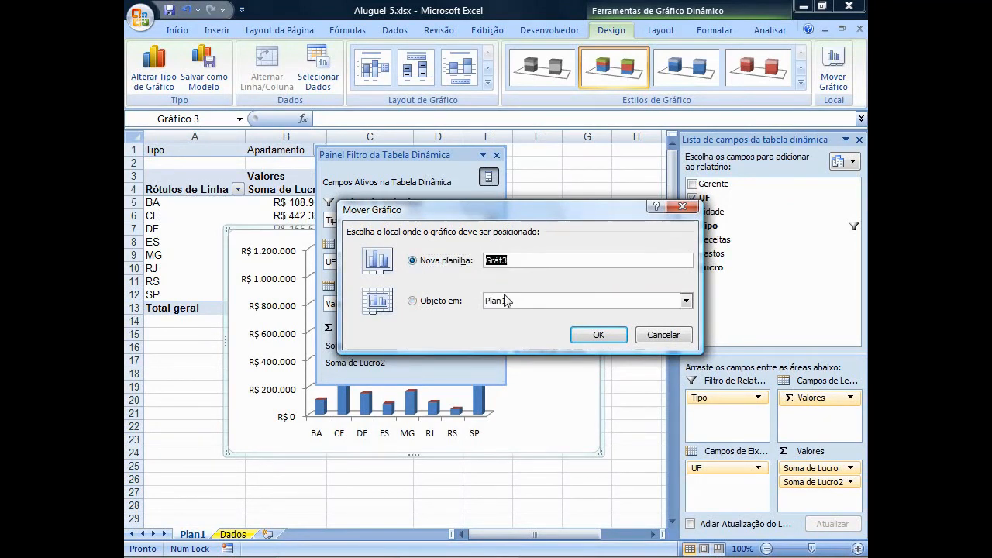
click(598, 335)
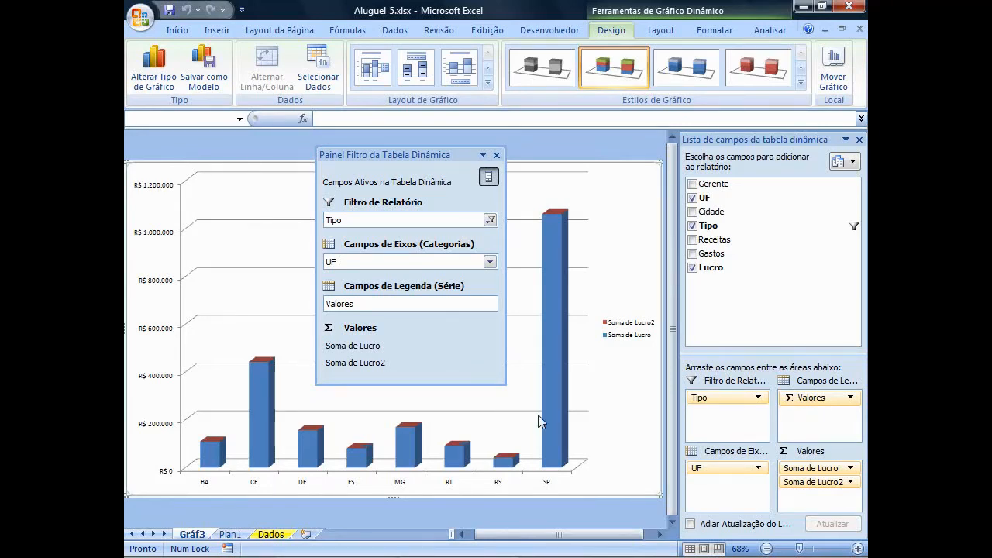
- Remove the Soma de Lucro2 field from the pivot chart's values, keeping only Soma de Lucro
click(821, 484)
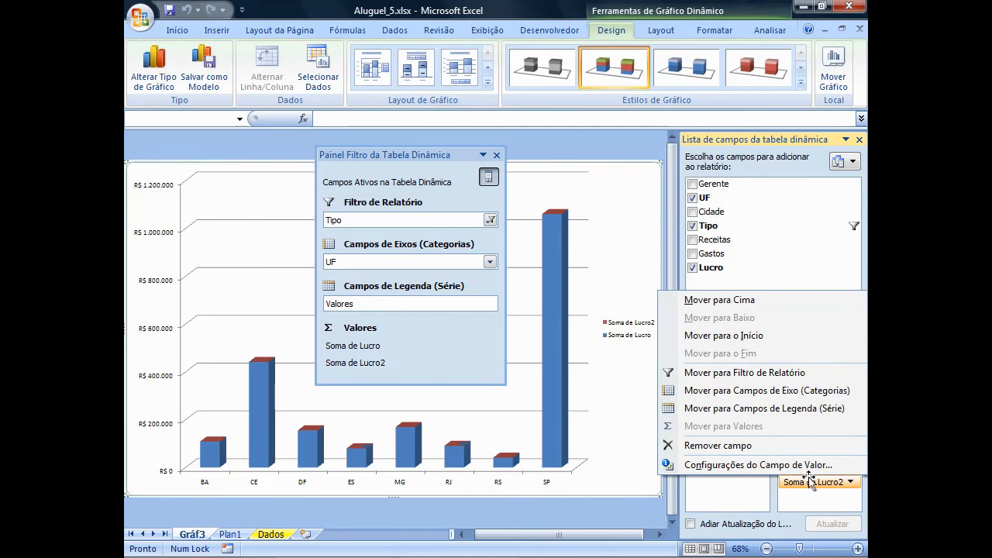
click(727, 446)
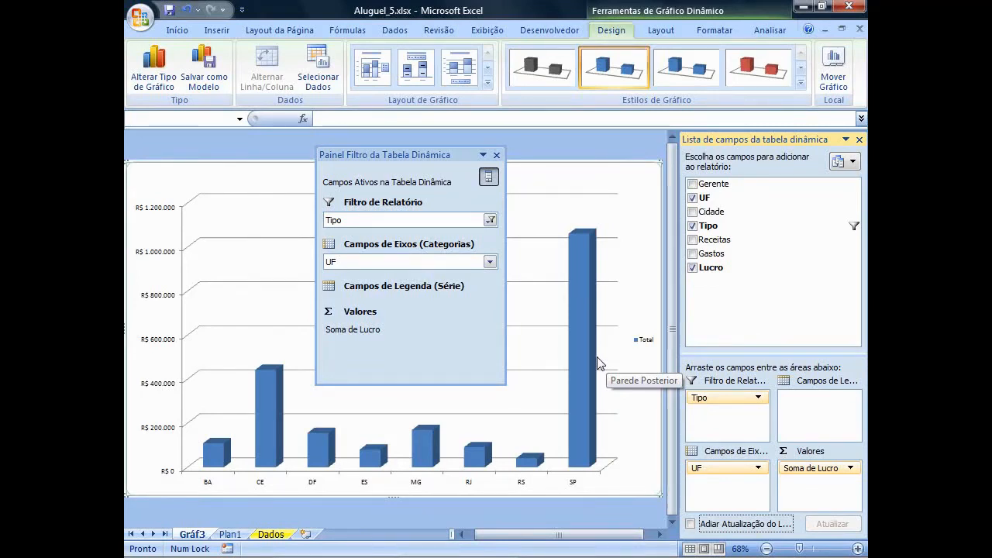
mouse_move(598, 362)
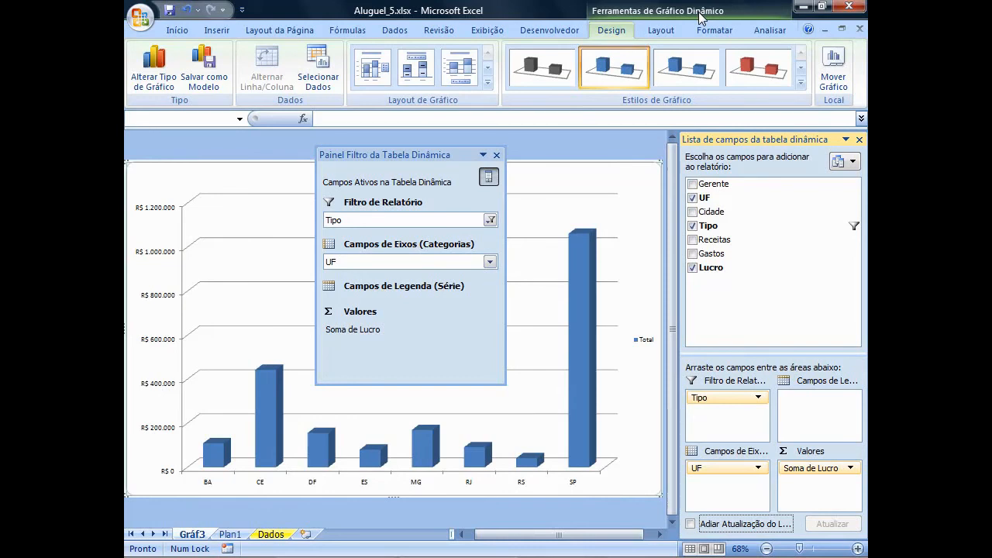
- Examine which fields can be shown as detail when expanding the UF category axis, without adding any
click(763, 31)
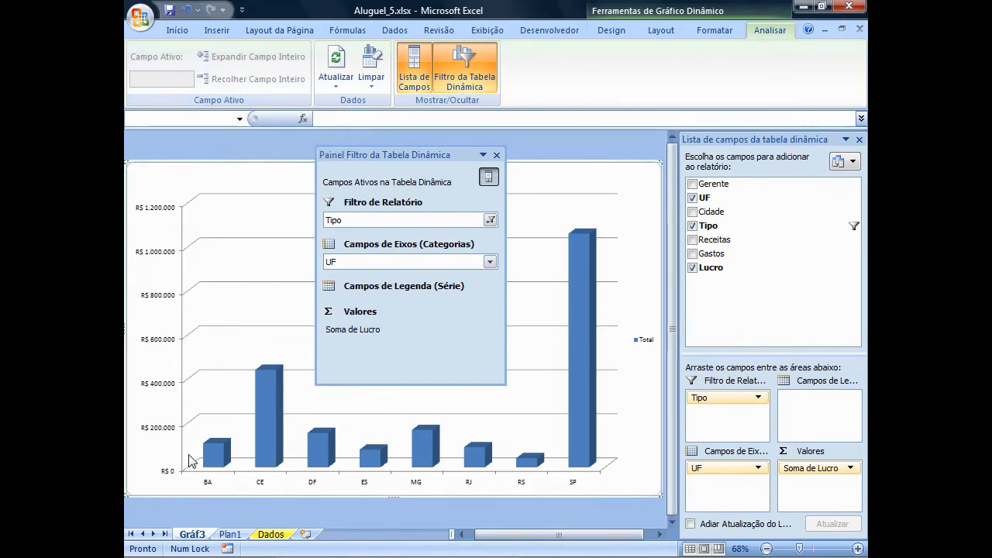
click(208, 483)
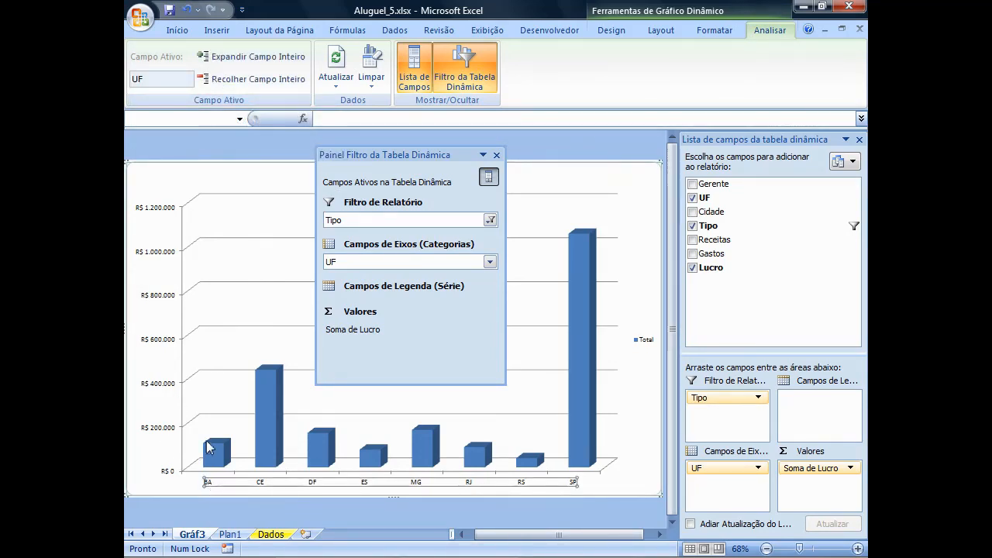
mouse_move(208, 447)
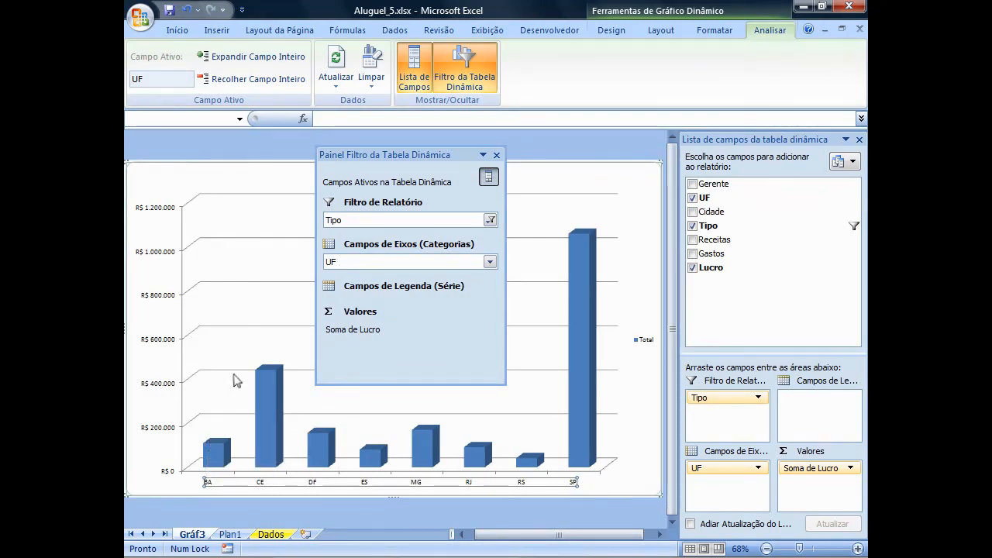
click(261, 56)
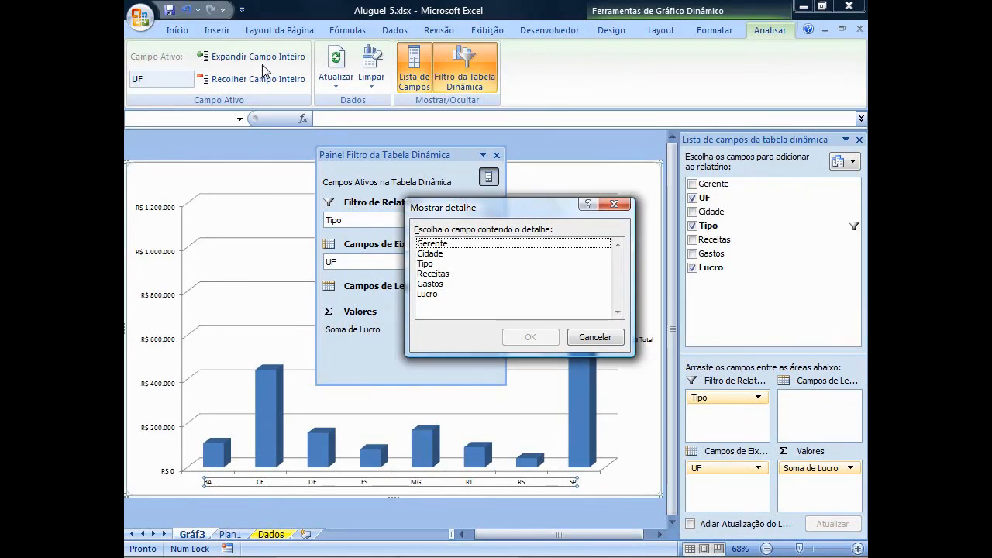
click(583, 338)
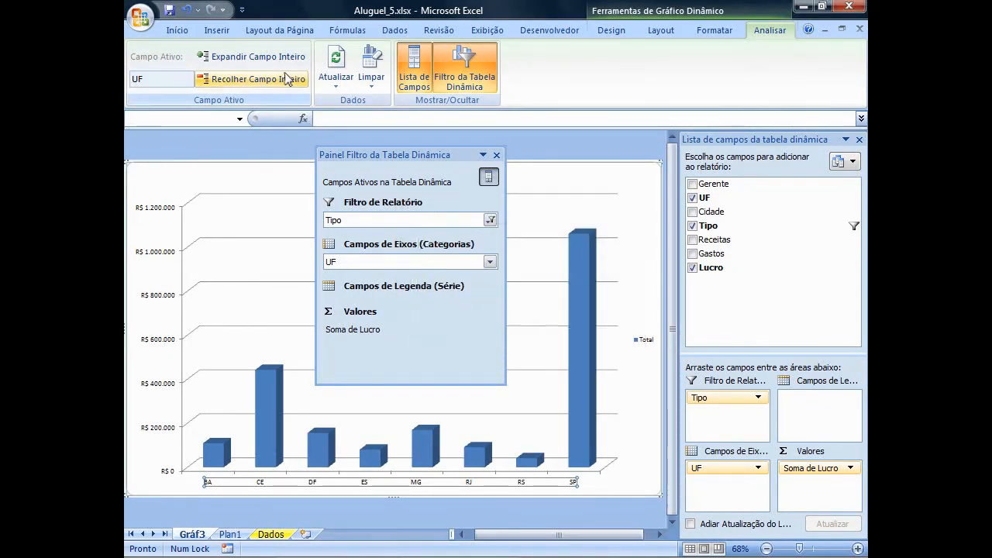